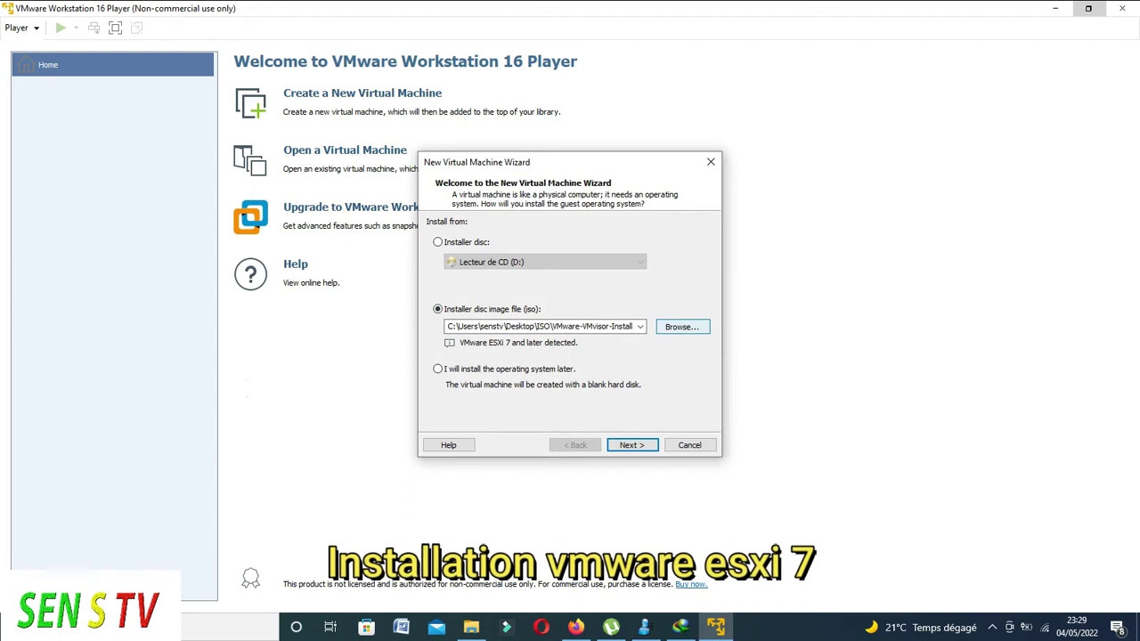
Step: Use the VMware-VMvisor-Installer-7.0U3d-19482537.x86_64 ISO as the installer image and keep the suggested virtual machine name and location
left_click(682, 326)
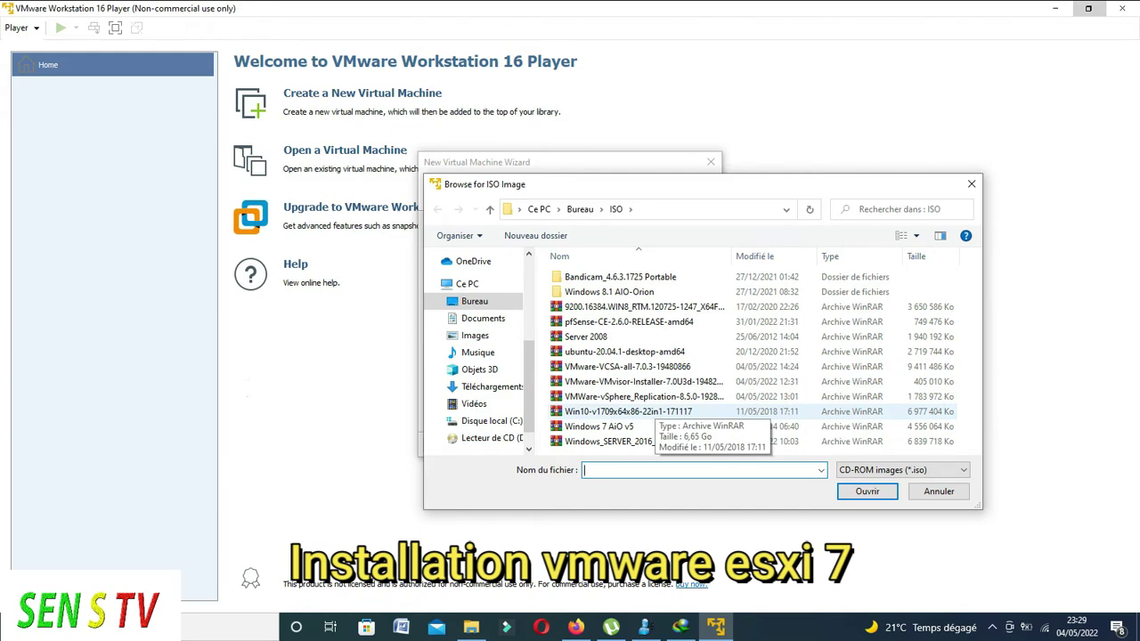
left_click(641, 381)
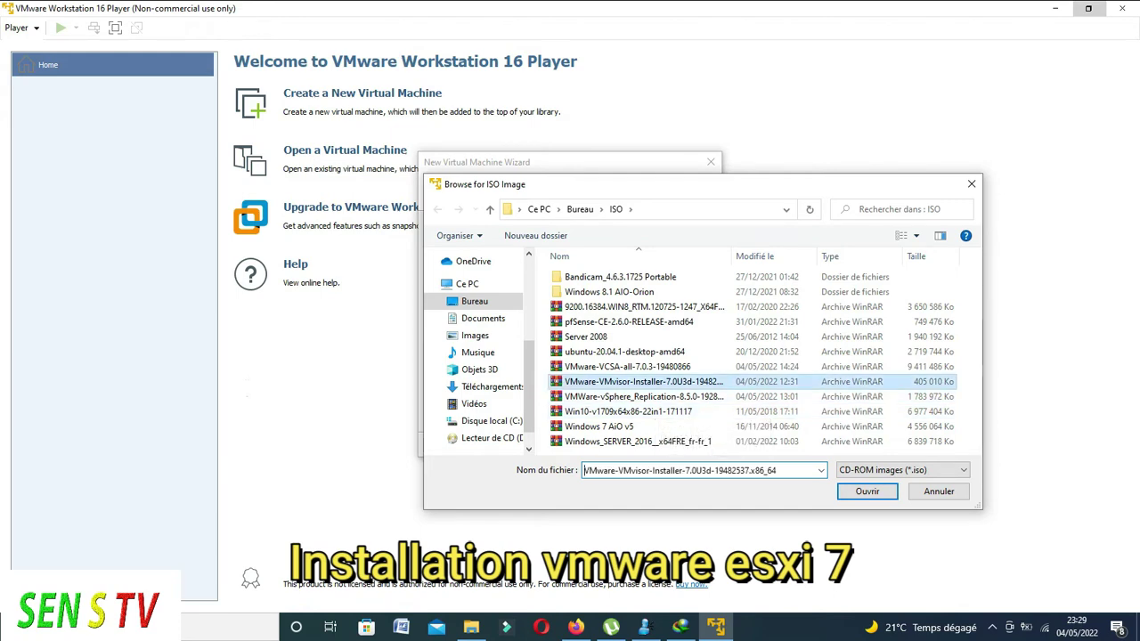
left_click(867, 492)
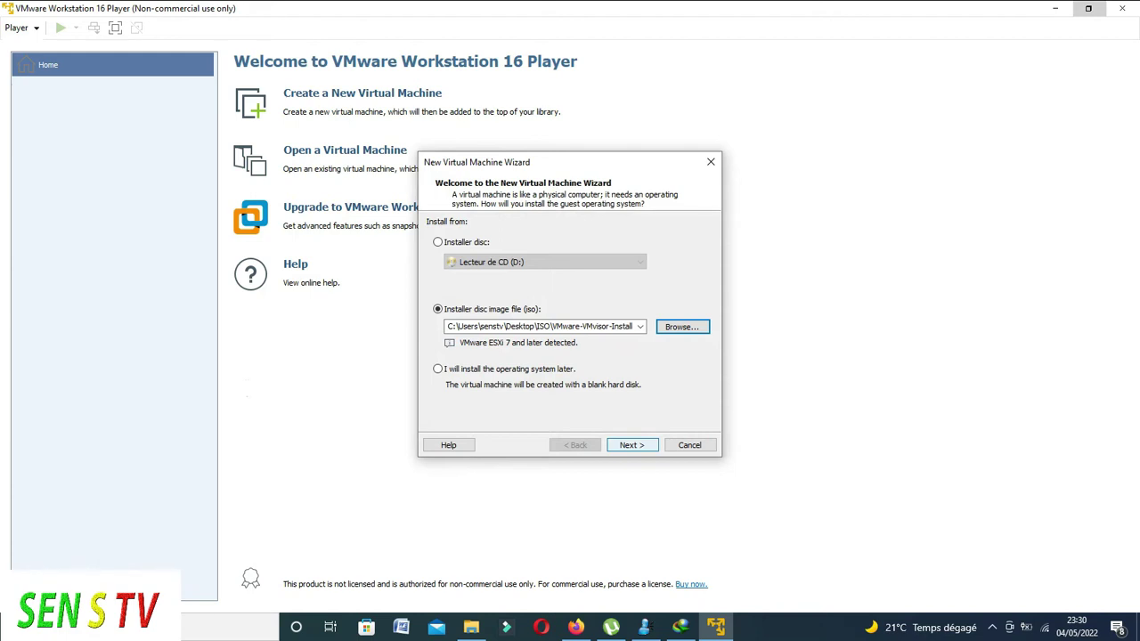
left_click(438, 369)
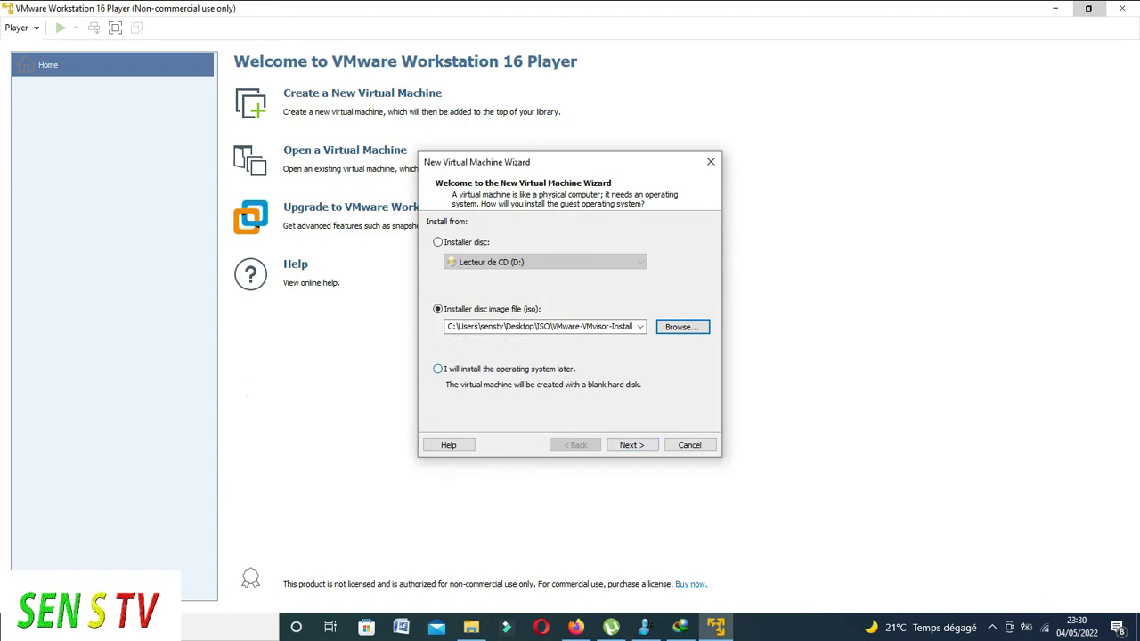
left_click(437, 309)
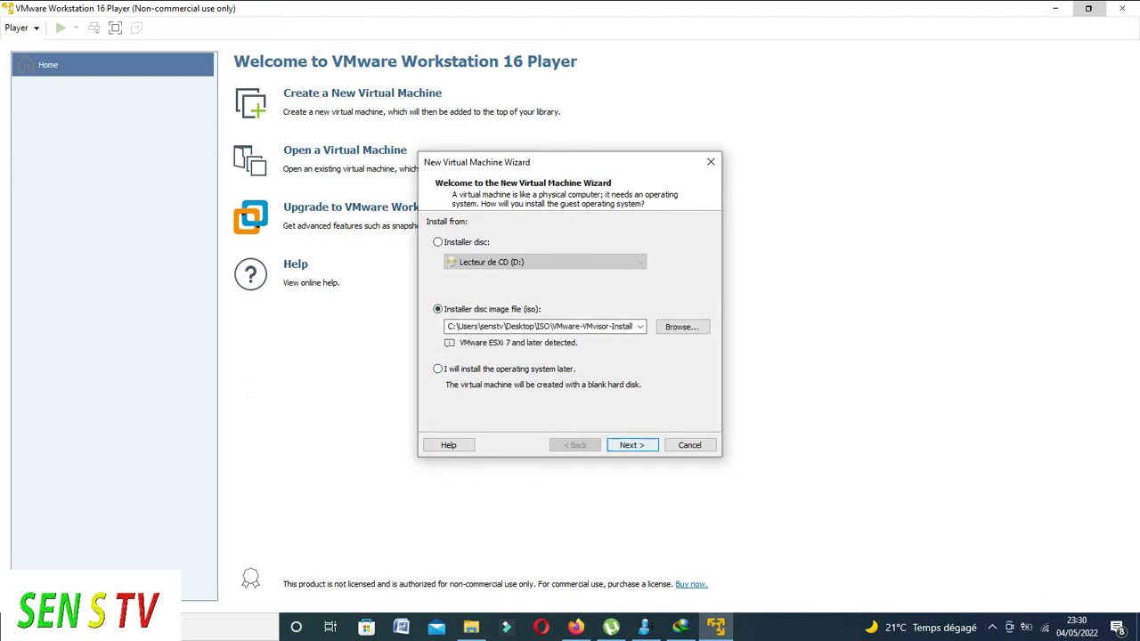
key("Return")
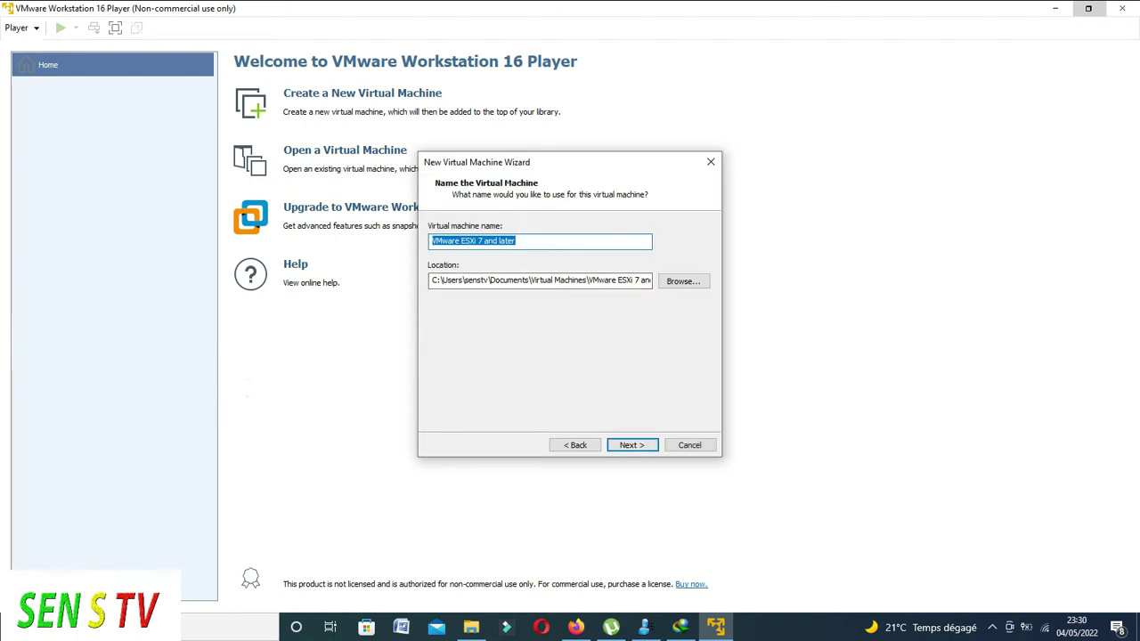
key("Return")
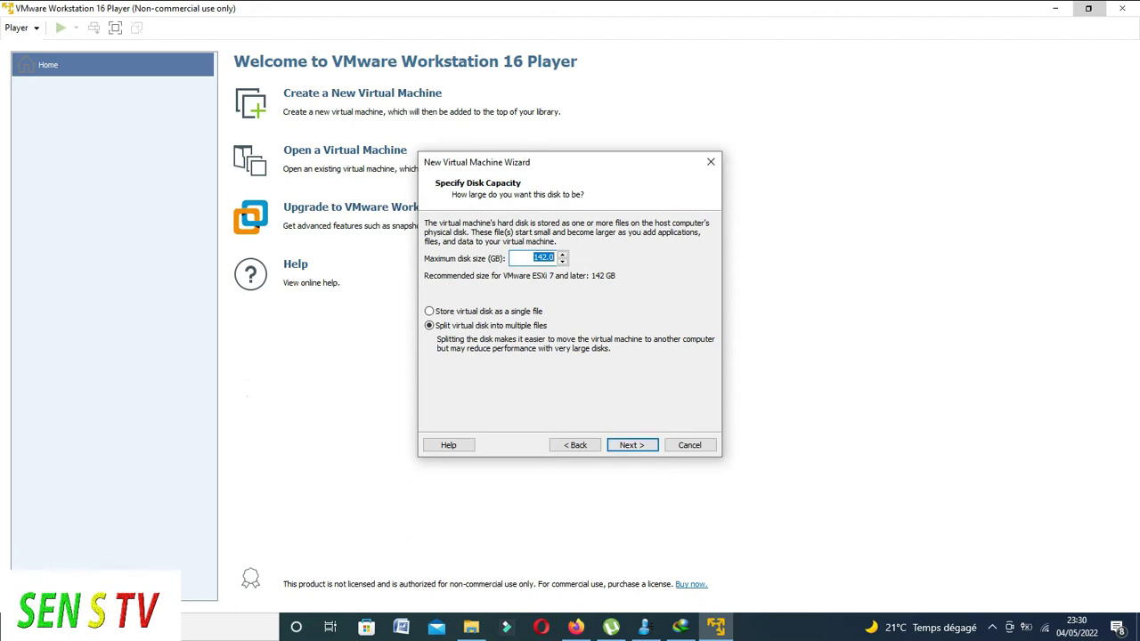
Step: Set the maximum disk size to 80 GB, split into multiple files, and create the virtual machine without powering it on
key("Down")
key("Down")
key("Down")
key("Down")
key("Down")
key("Down")
key("Down")
key("Down")
key("Down")
key("Down")
key("Down")
key("Down")
key("Down")
key("Down")
key("Down")
key("Down")
key("Down")
key("Down")
key("Down")
key("Down")
key("Down")
key("Down")
key("Down")
key("Down")
key("Up")
key("Up")
key("Up")
key("Up")
key("Return")
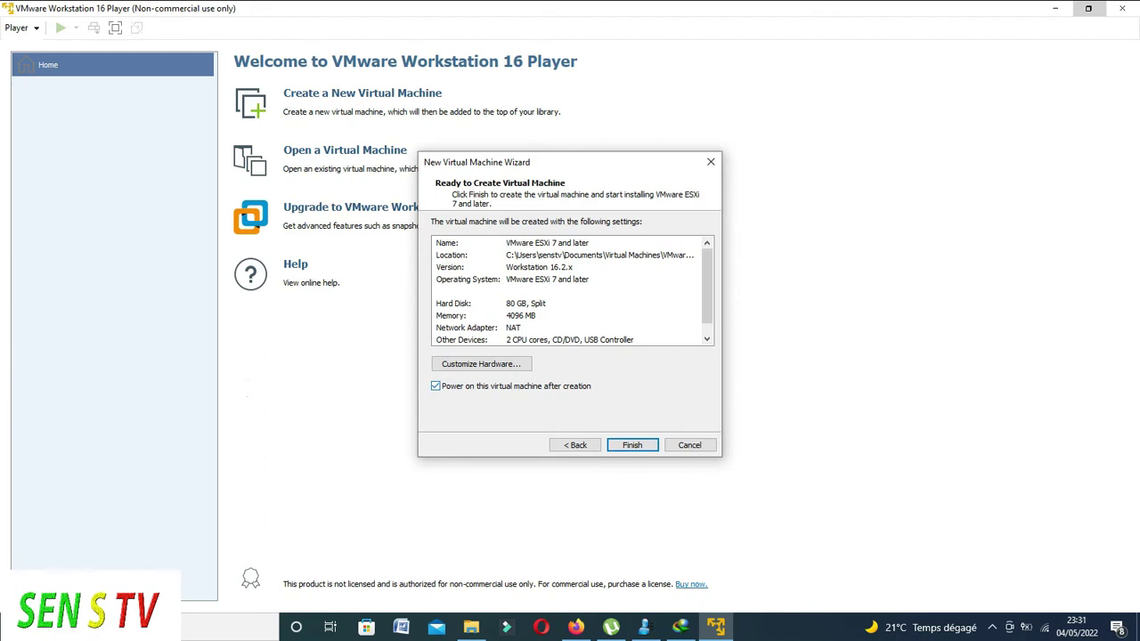
left_click(435, 386)
key("Return")
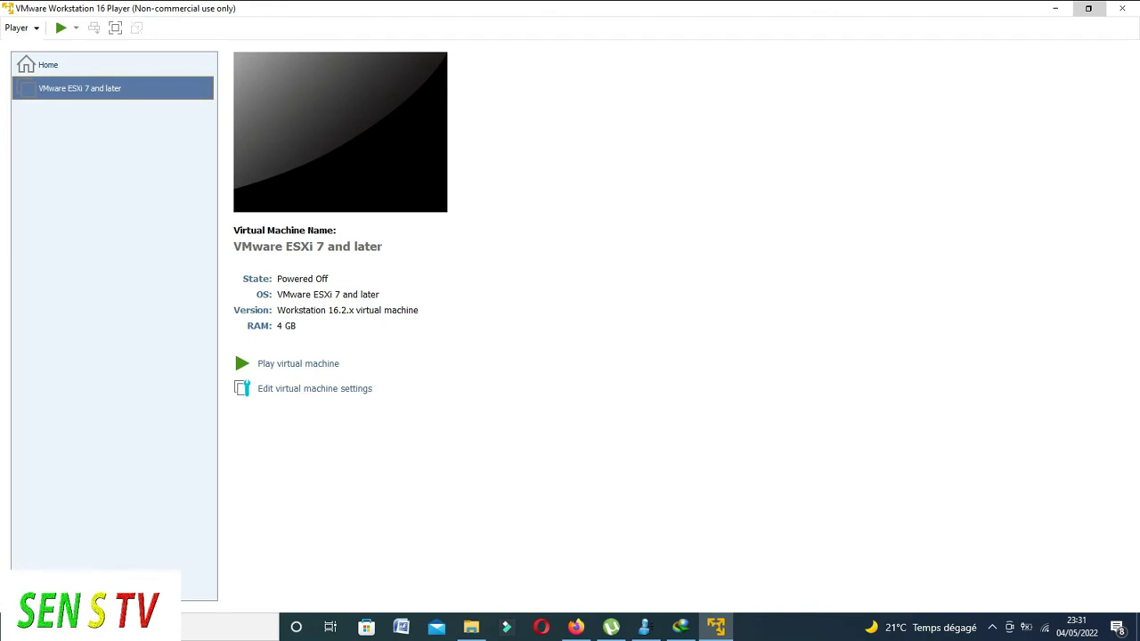
Step: Change the ESXi virtual machine's network adapter to a bridged connection and save the settings
left_click(308, 246)
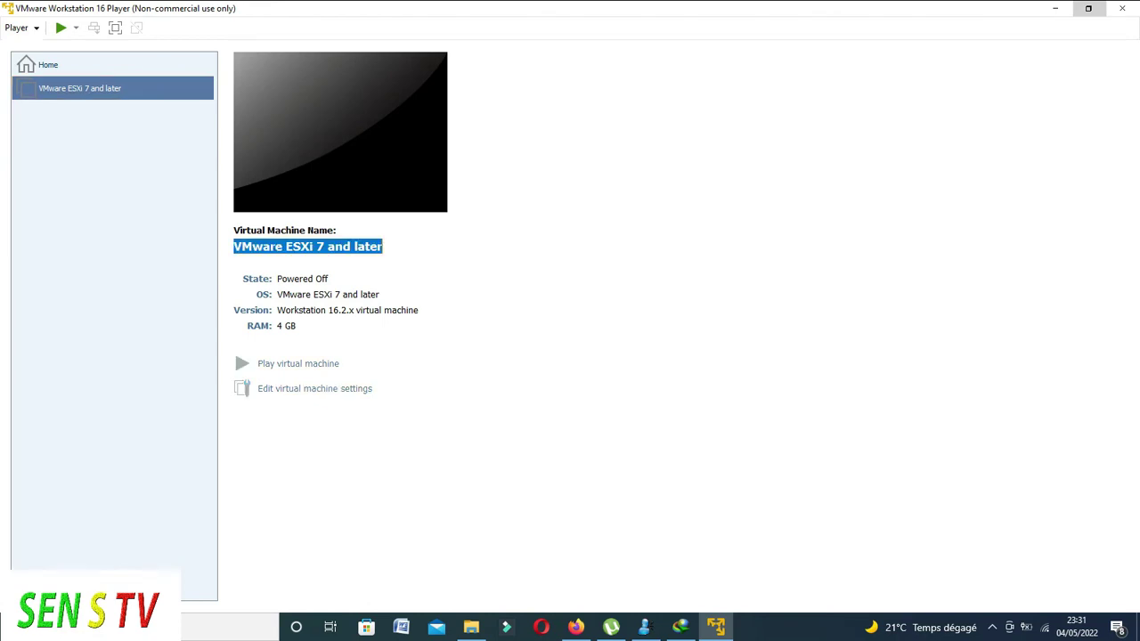
key("ctrl+d")
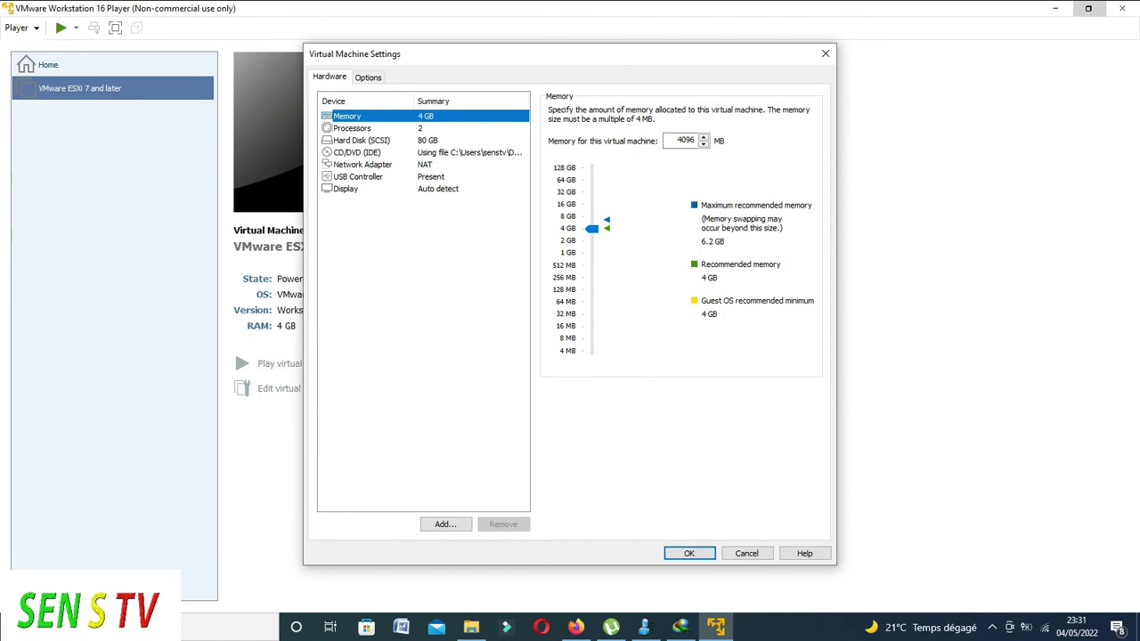
left_click(361, 165)
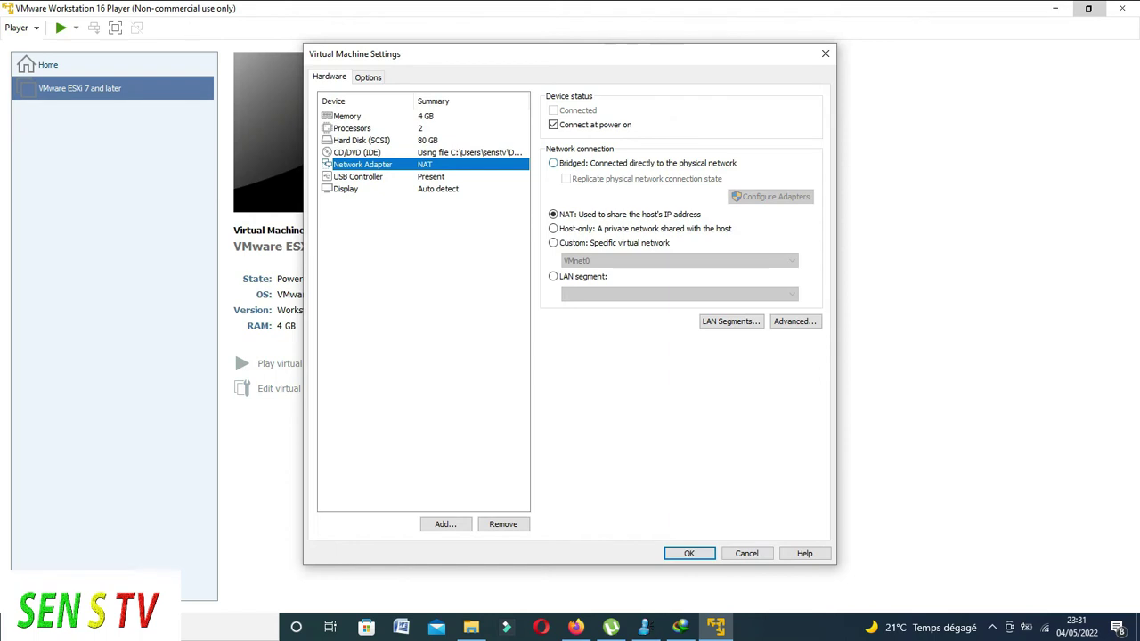
left_click(553, 163)
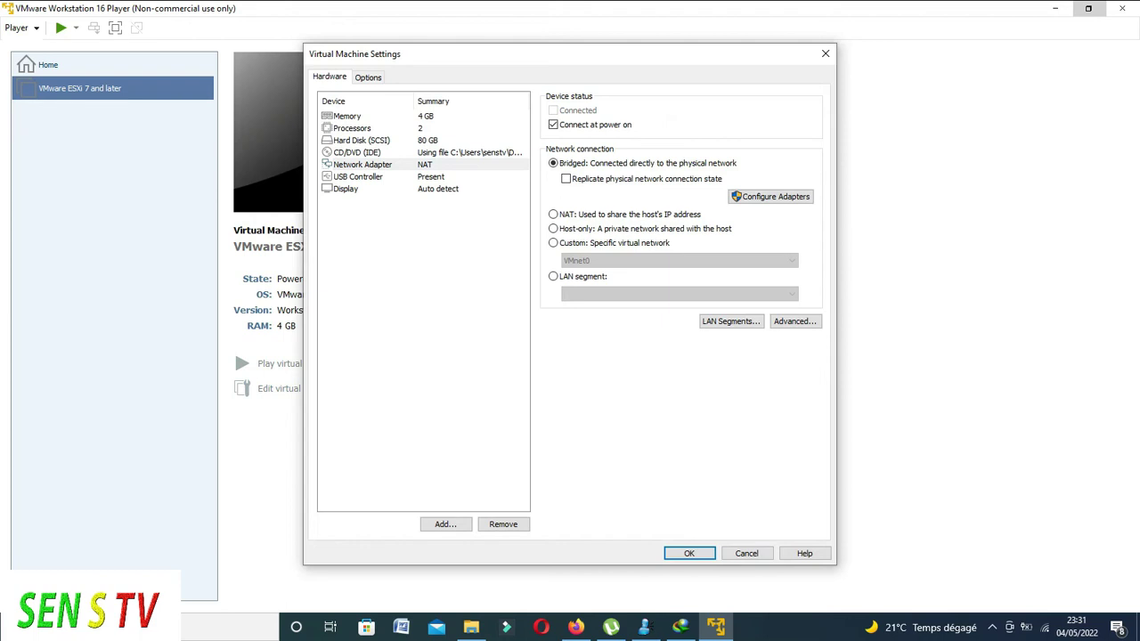
left_click(689, 553)
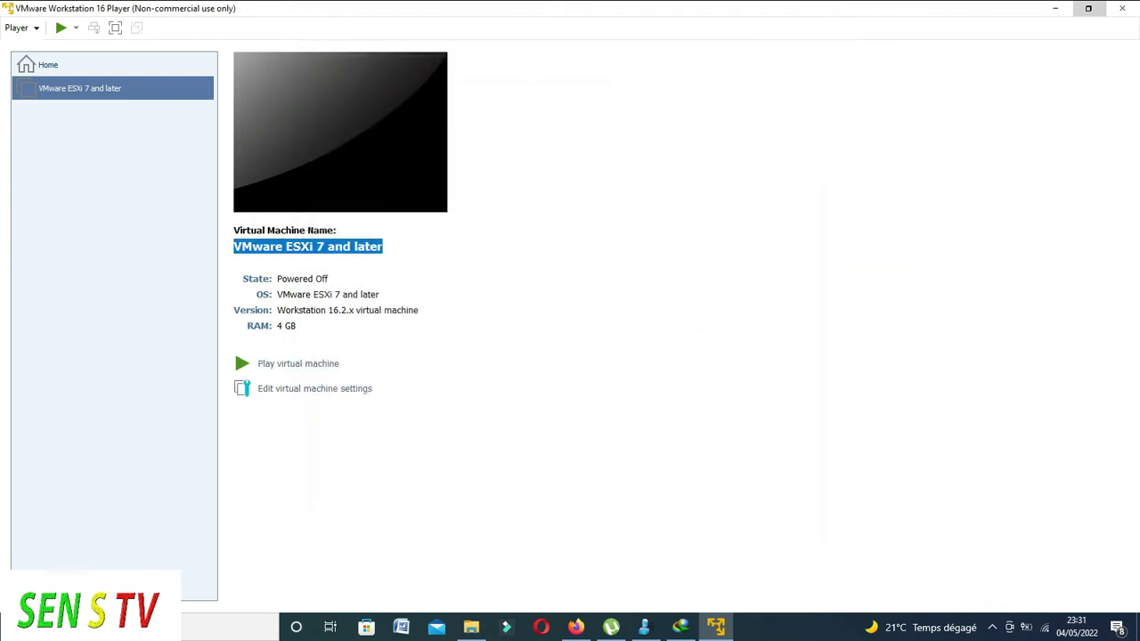
Step: Add a second network adapter to the ESXi virtual machine's hardware
left_click(314, 388)
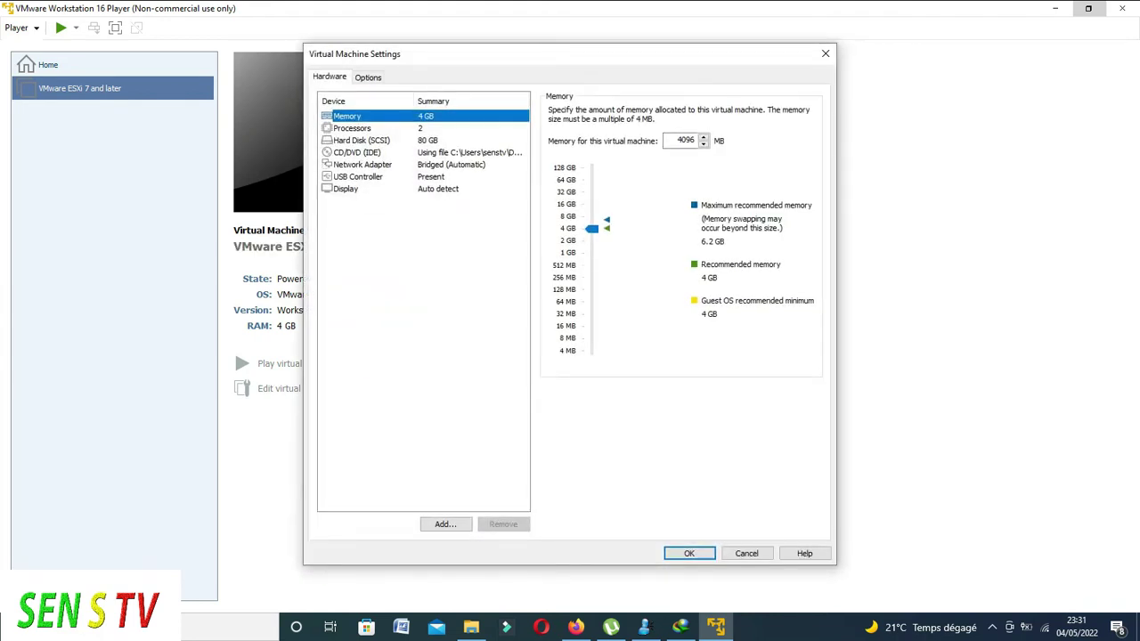
left_click(361, 165)
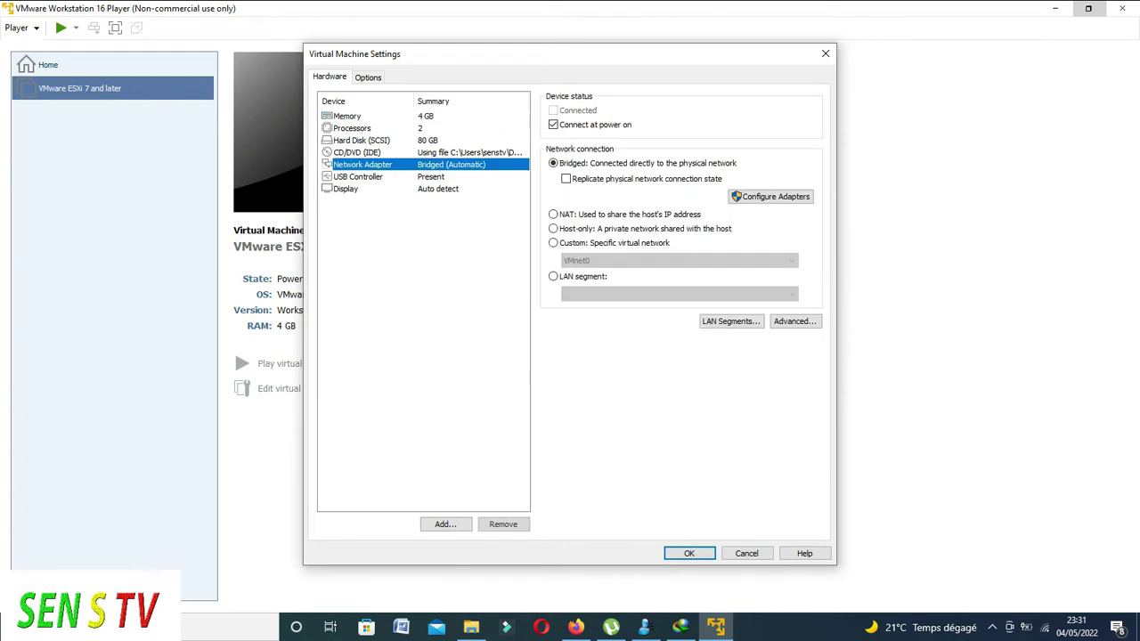
left_click(356, 152)
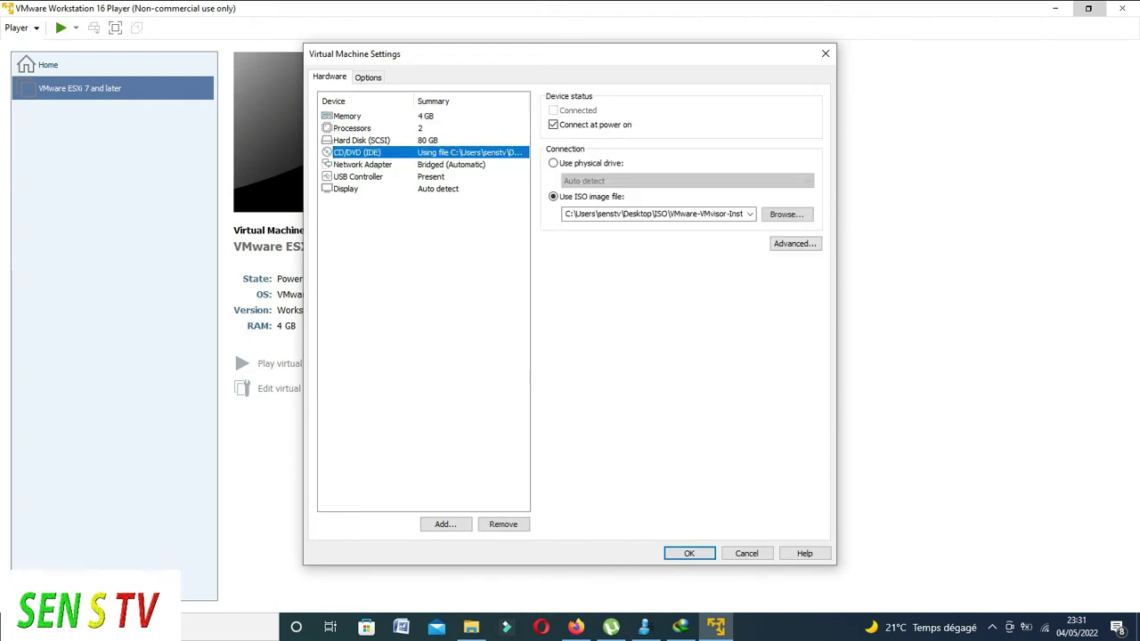
left_click(445, 523)
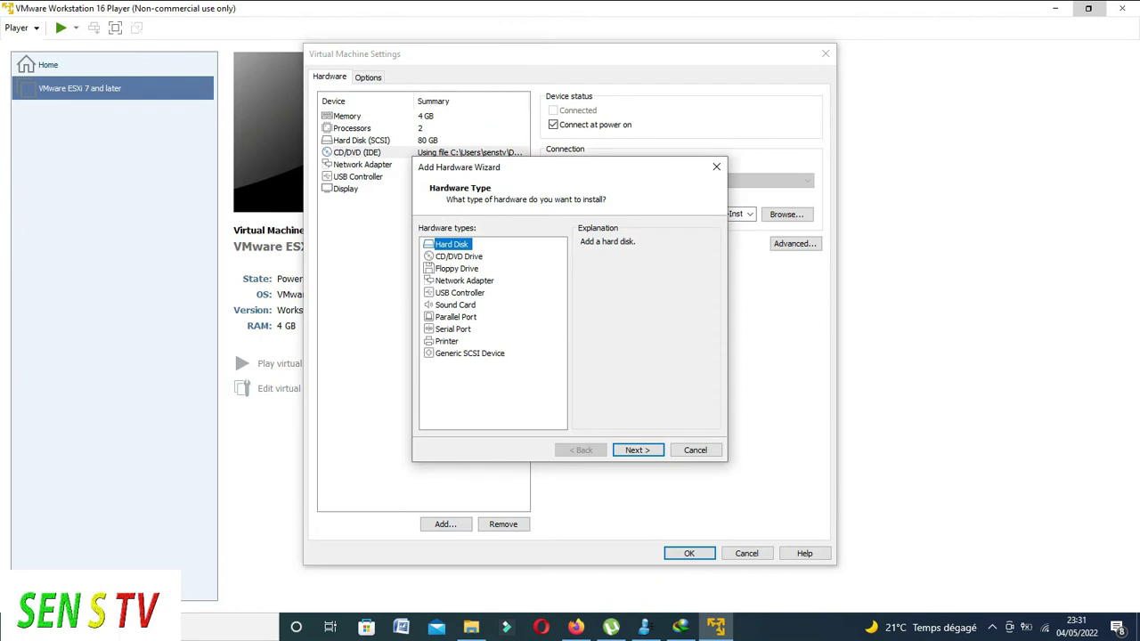
left_click(464, 281)
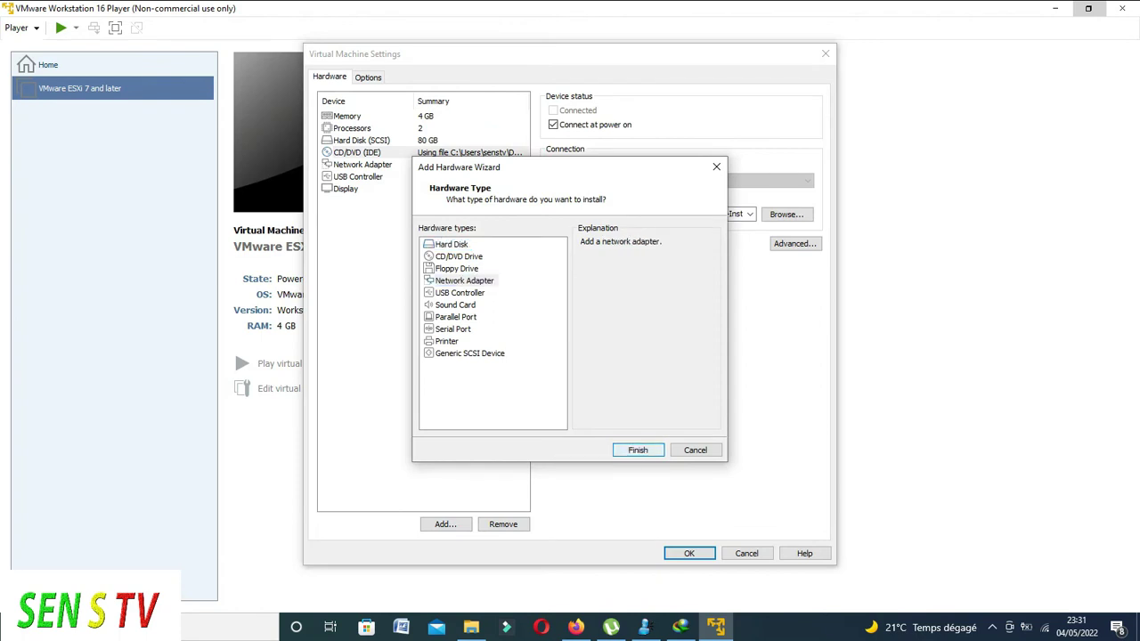
key("Return")
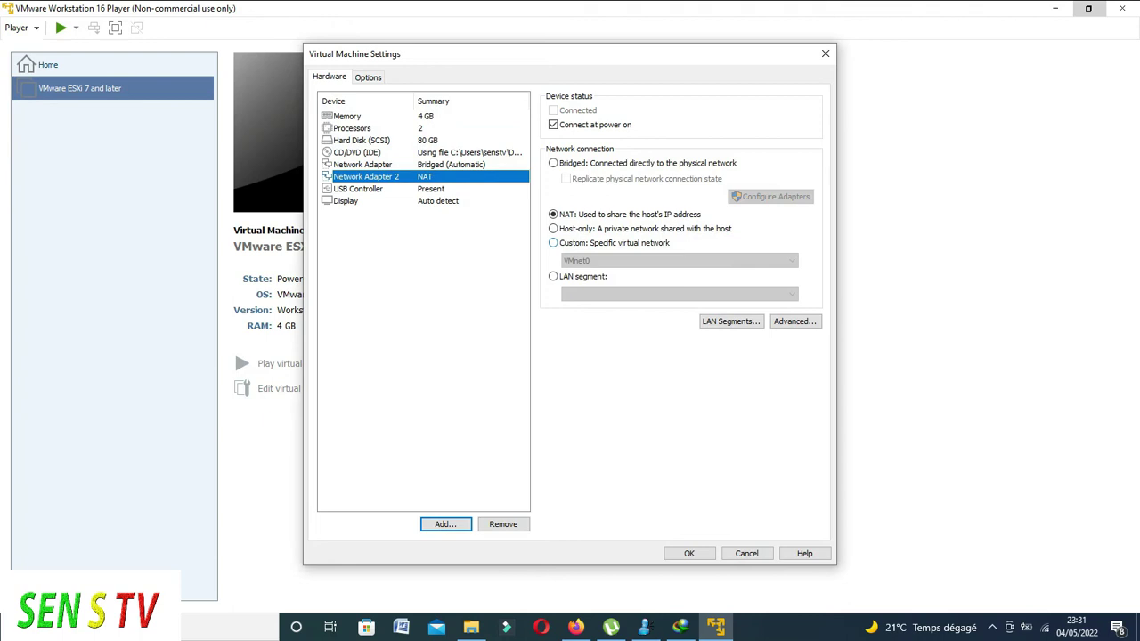
Step: Connect the second network adapter to the custom virtual network VMnet1 (Host-only) and save the settings
left_click(553, 242)
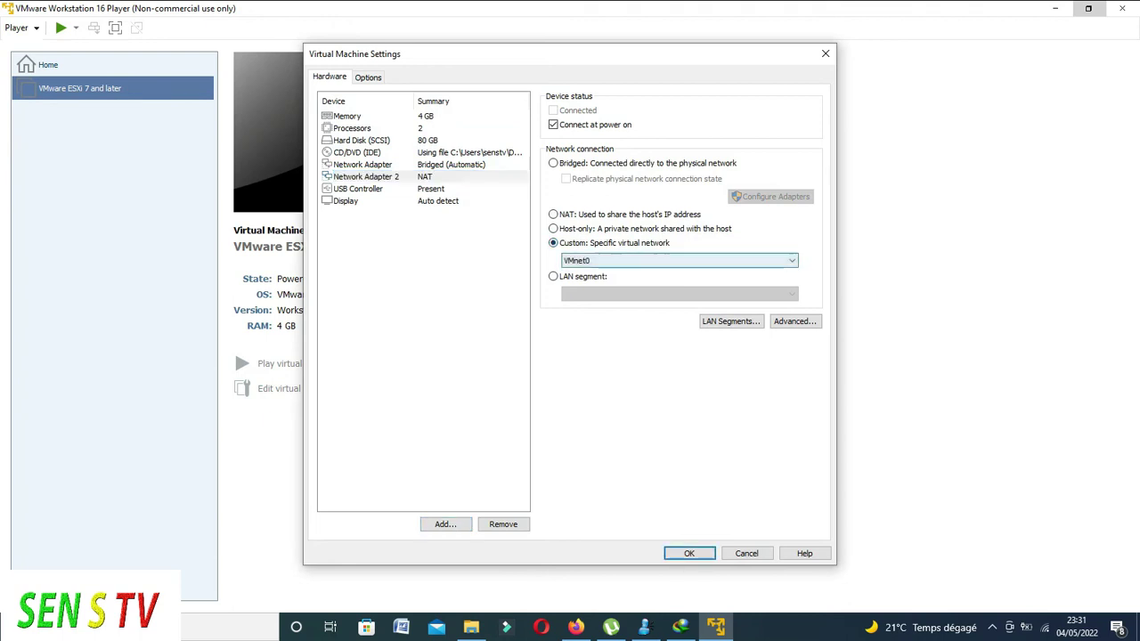
left_click(680, 260)
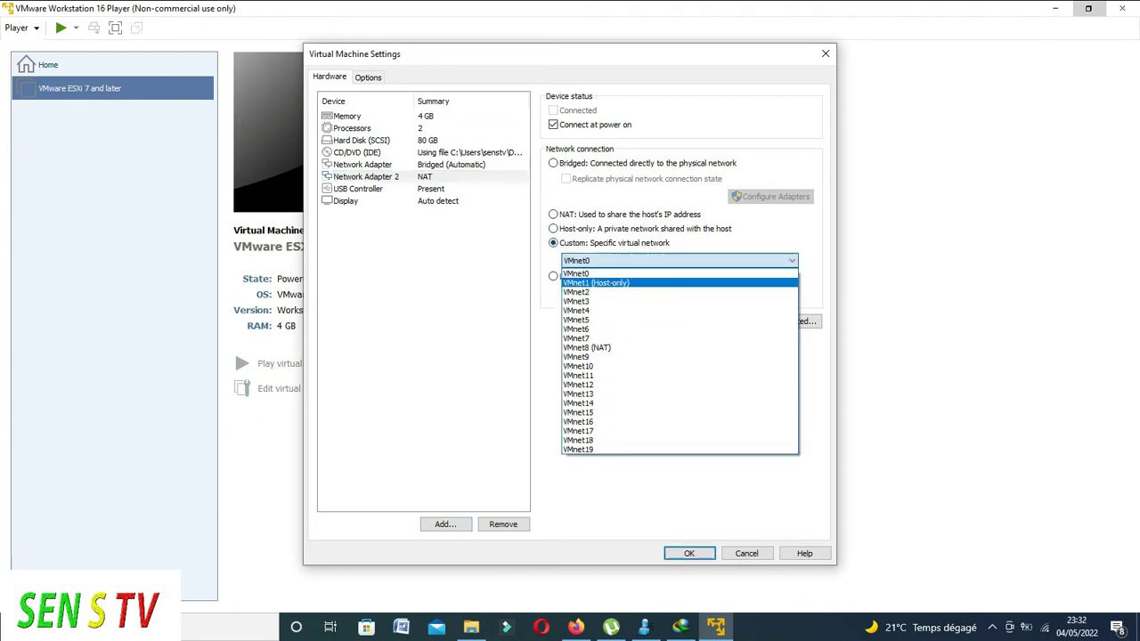
left_click(595, 283)
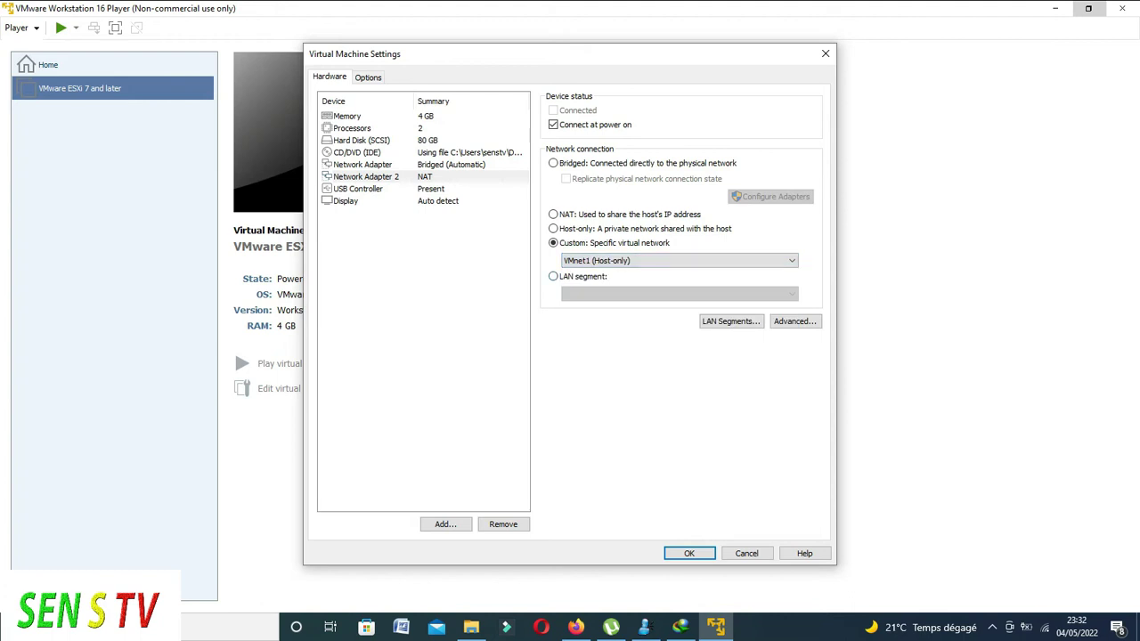
key("Return")
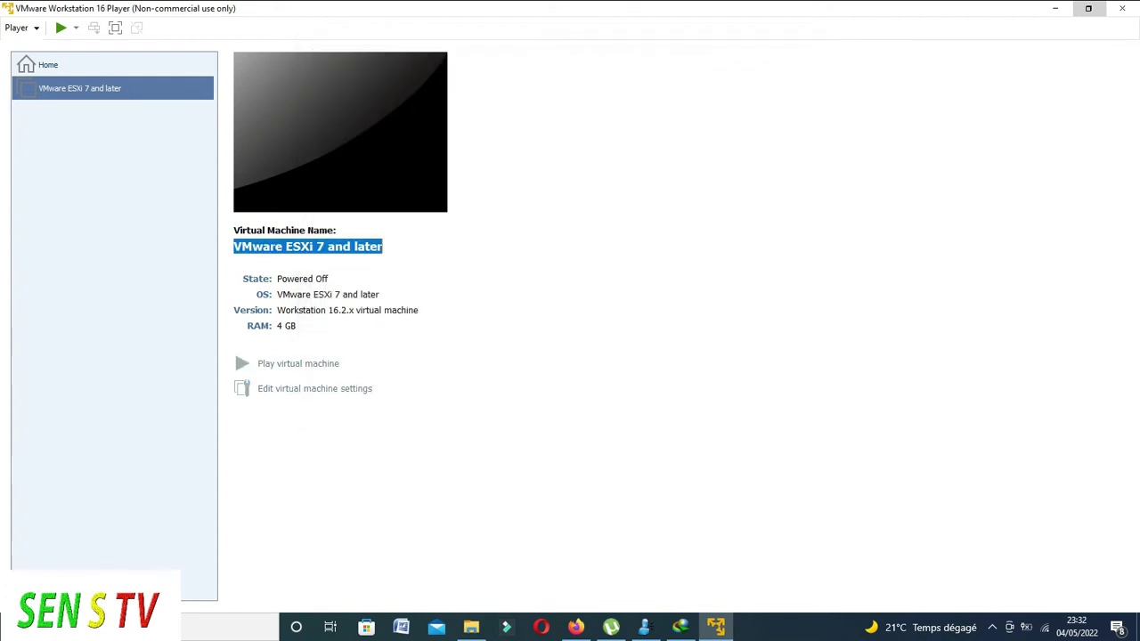
Step: Review the virtual machine's hardware settings and power on the ESXi virtual machine
key("ctrl+d")
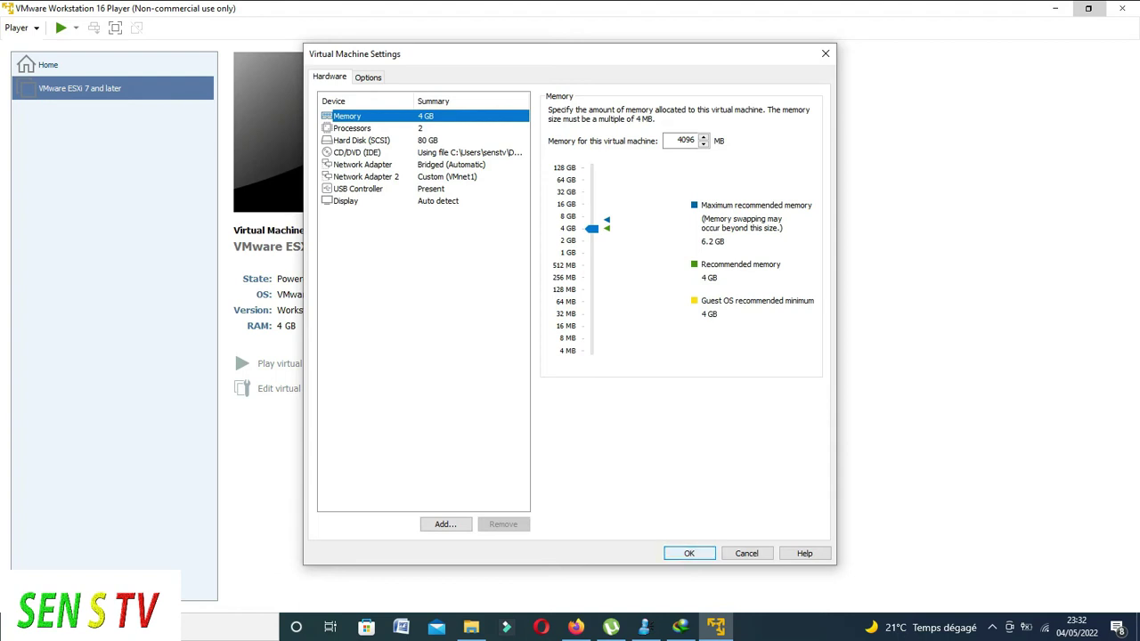
key("Return")
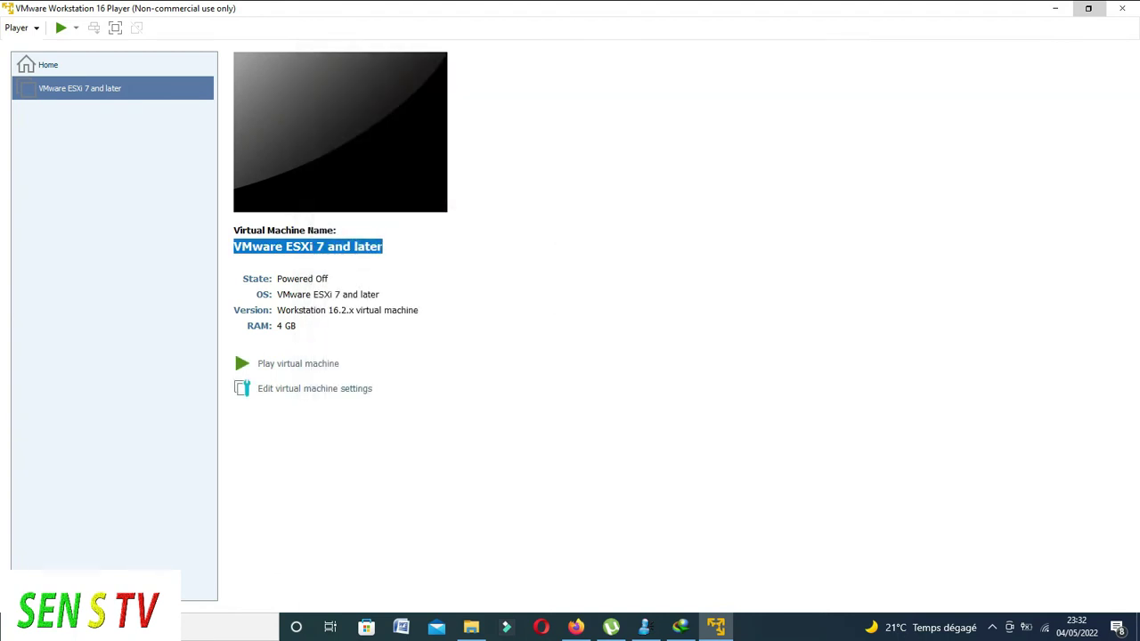
left_click(60, 28)
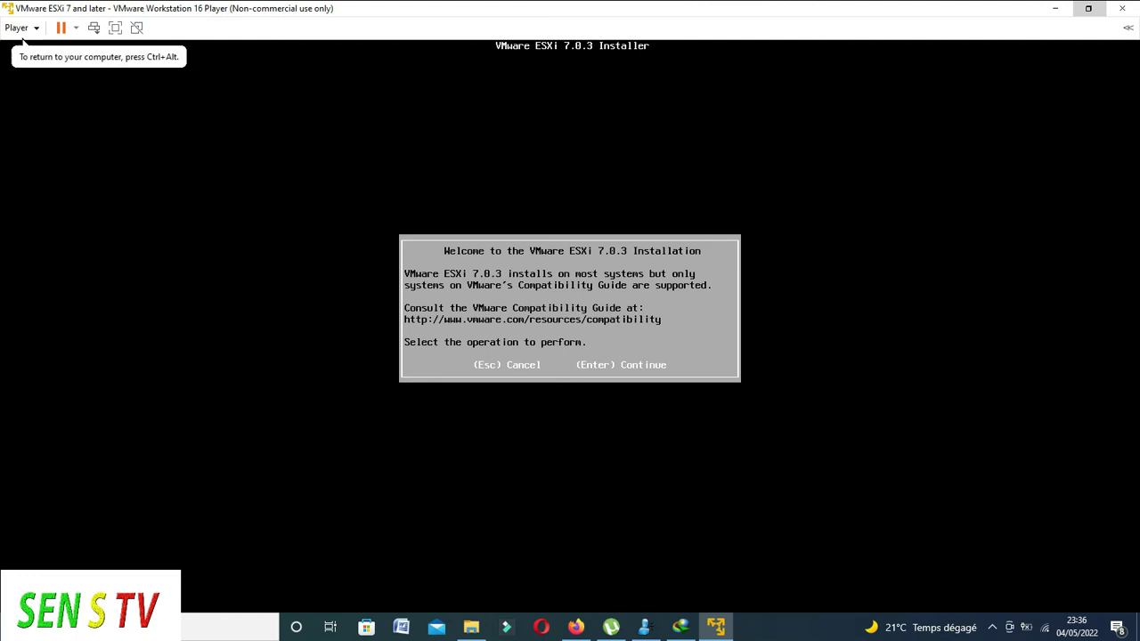
Step: Proceed with the ESXi 7.0.3 installation, accept the license agreement and choose the local 80 GiB VMware virtual disk as target
key("Return")
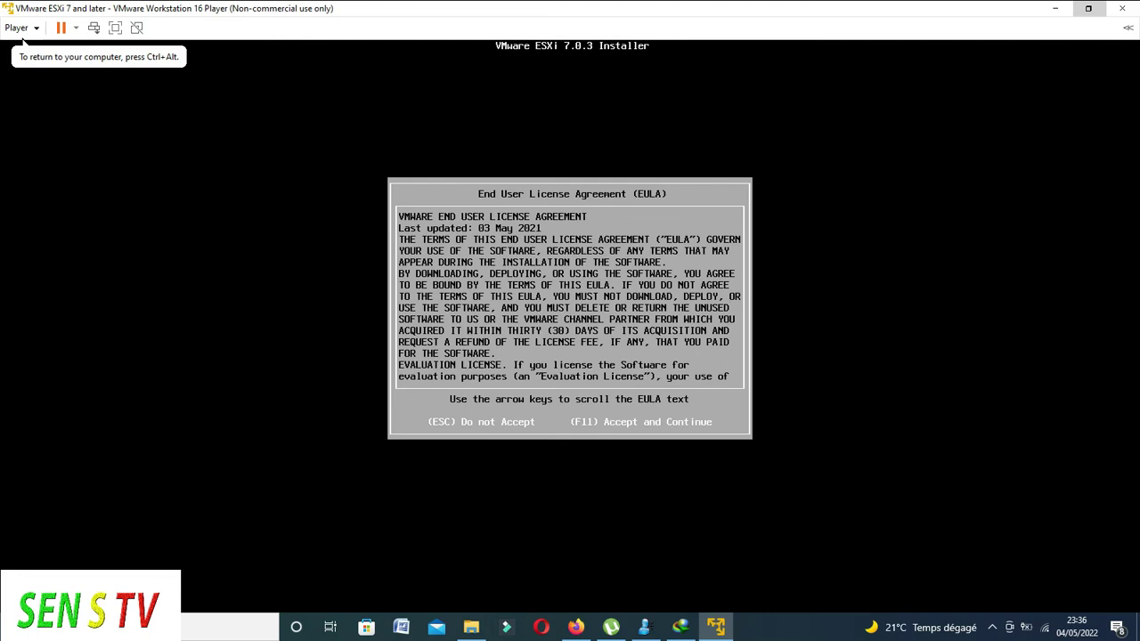
key("F11")
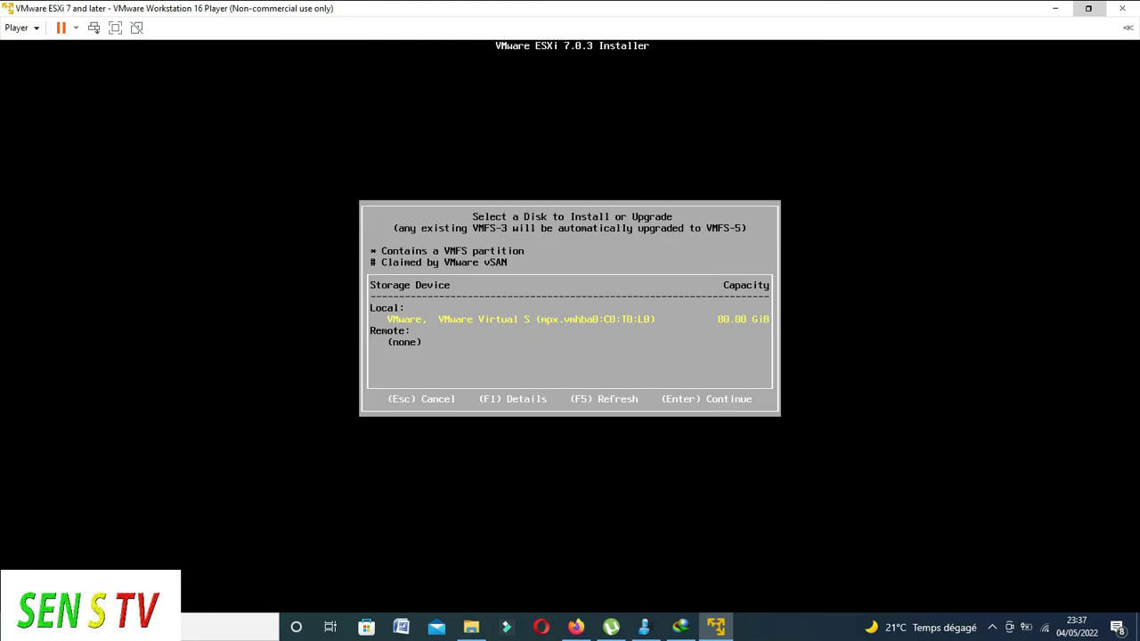
key("Return")
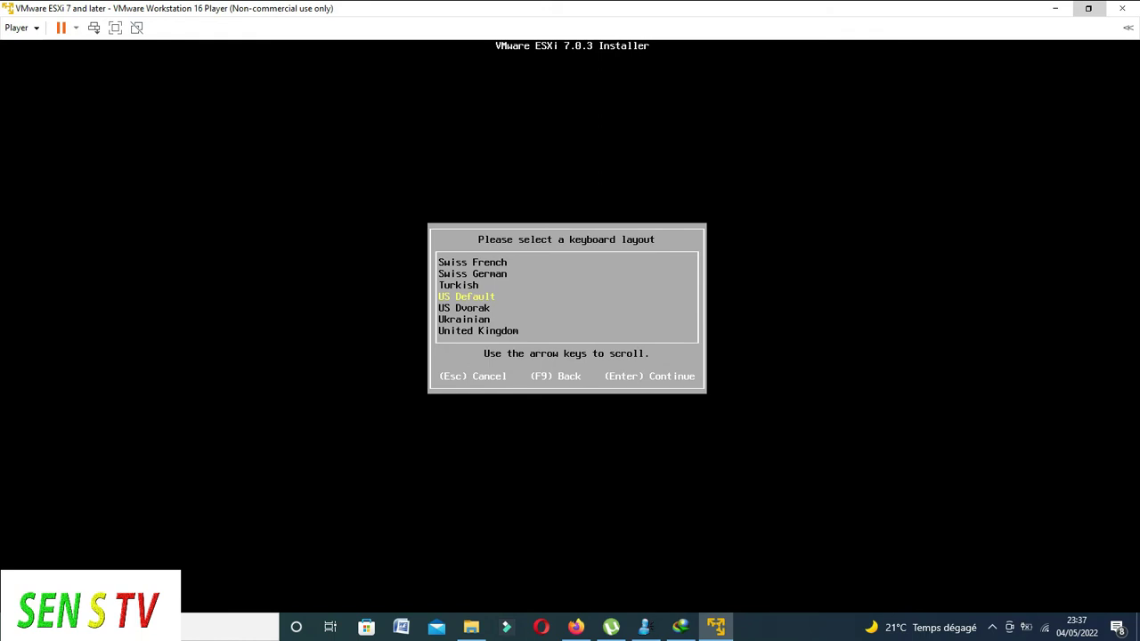
Step: Choose the French keyboard layout for the ESXi installation and continue to the root password entry
key("Up")
key("Up")
key("Up")
key("Up")
key("Up")
key("Up")
key("Up")
key("Up")
key("Up")
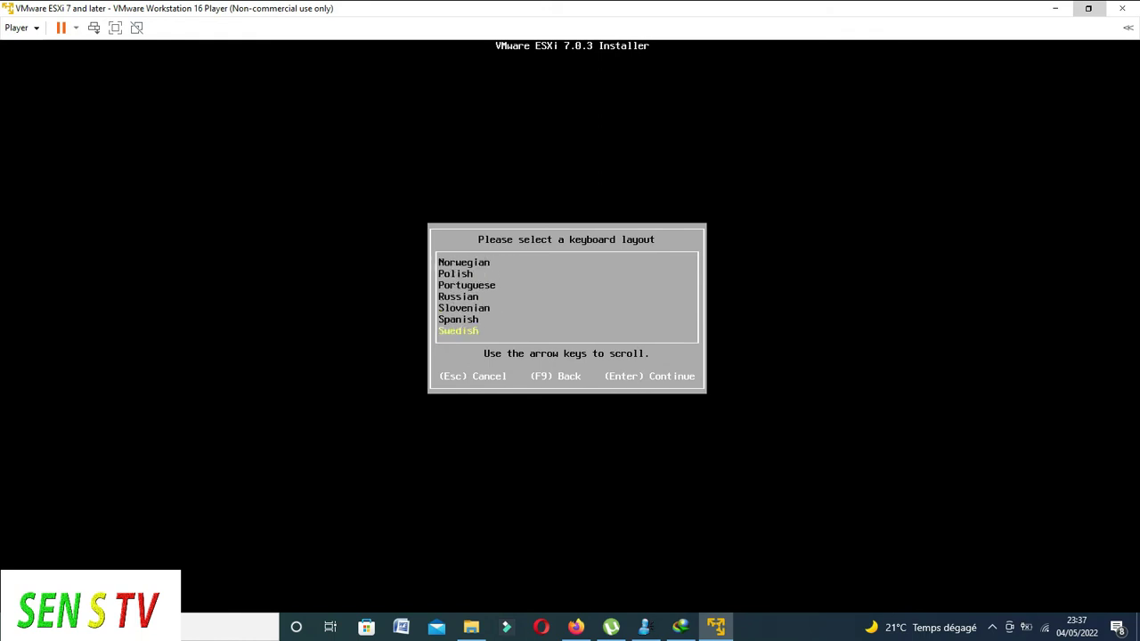
key("Up")
key("Up")
key("Up")
key("Up")
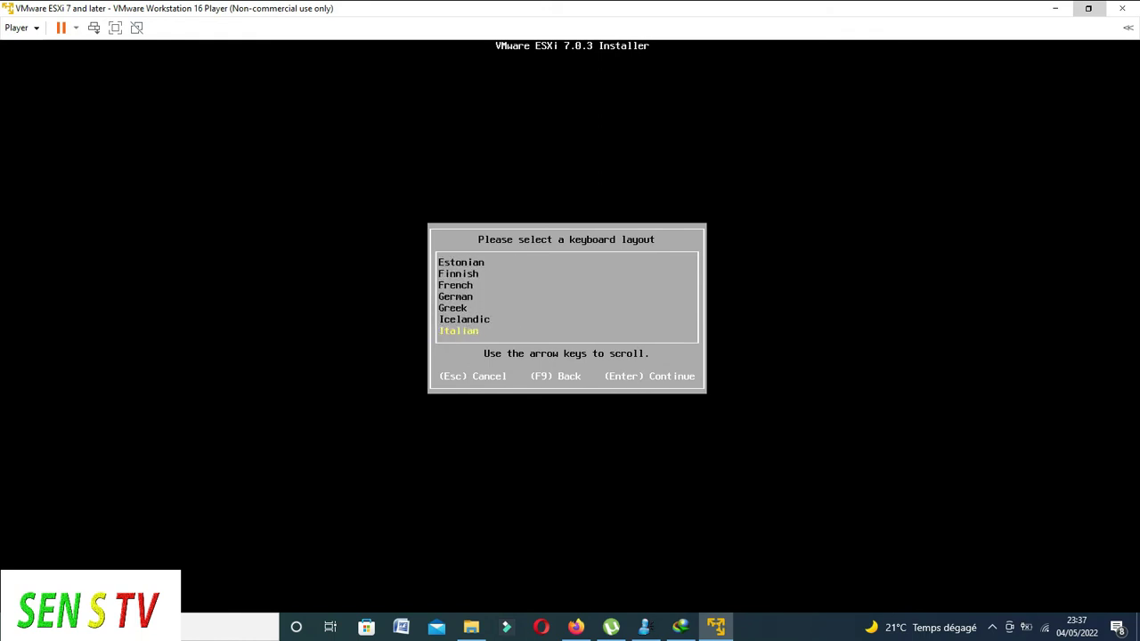
key("Up")
key("Up")
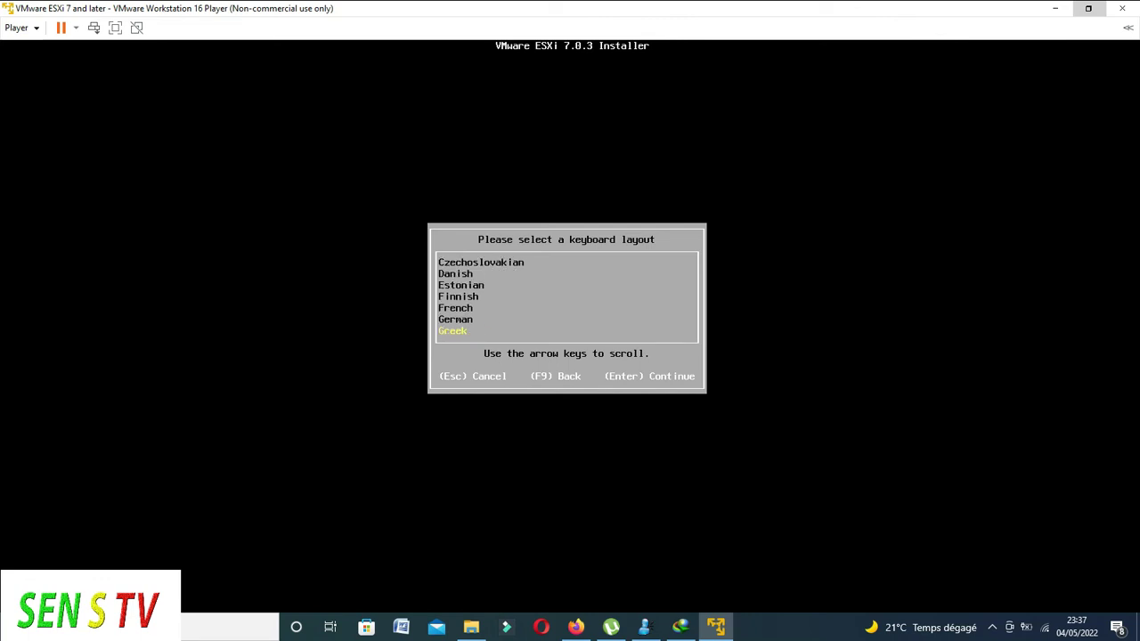
key("Up")
key("Up")
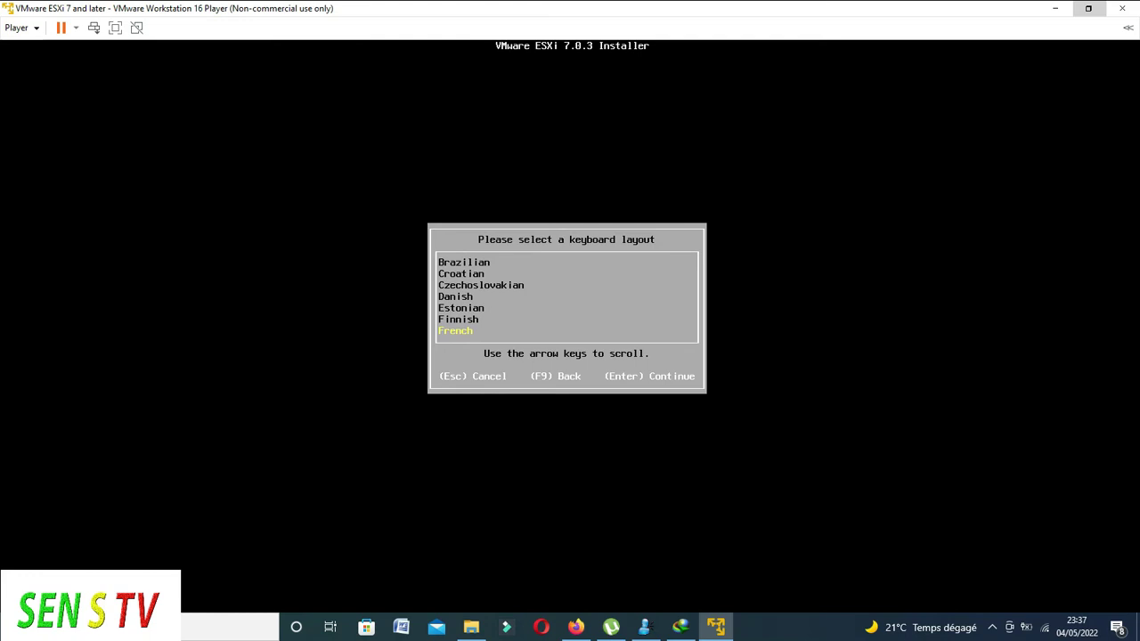
key("Return")
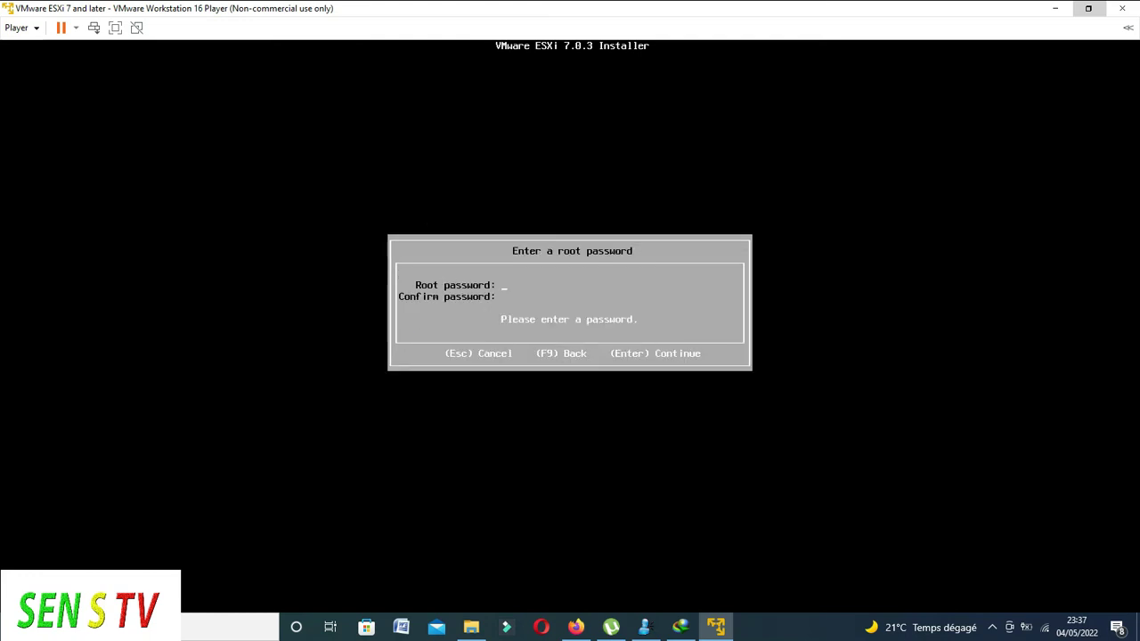
Step: Enter and confirm the root password for the ESXi installation and continue
type("a")
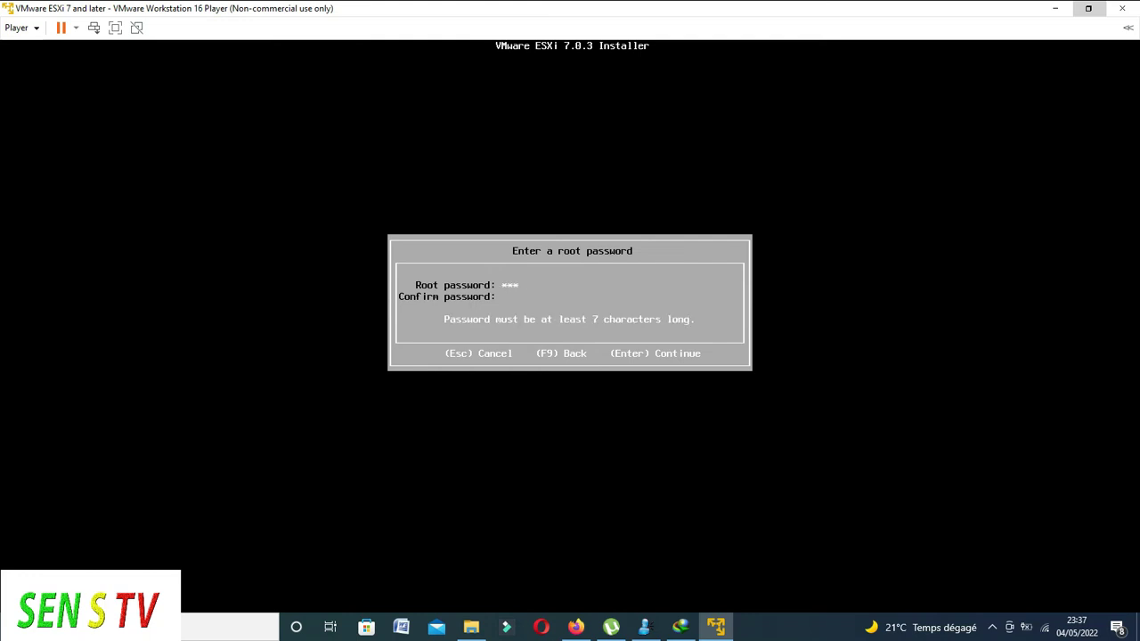
type("a")
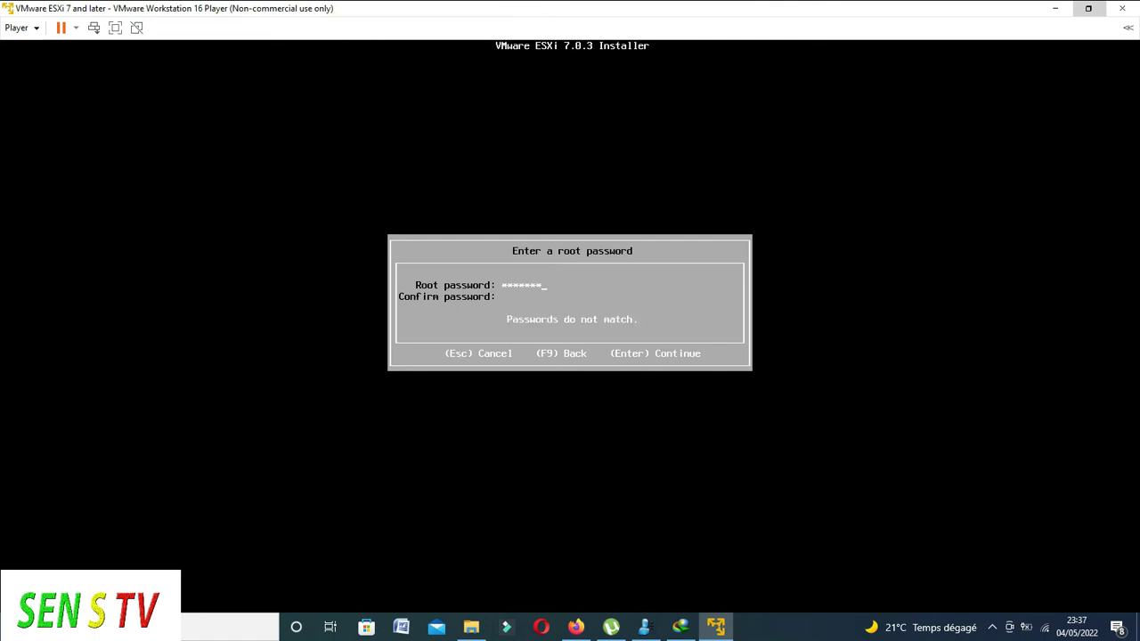
type("aa")
type("aaaaaaaaaaa")
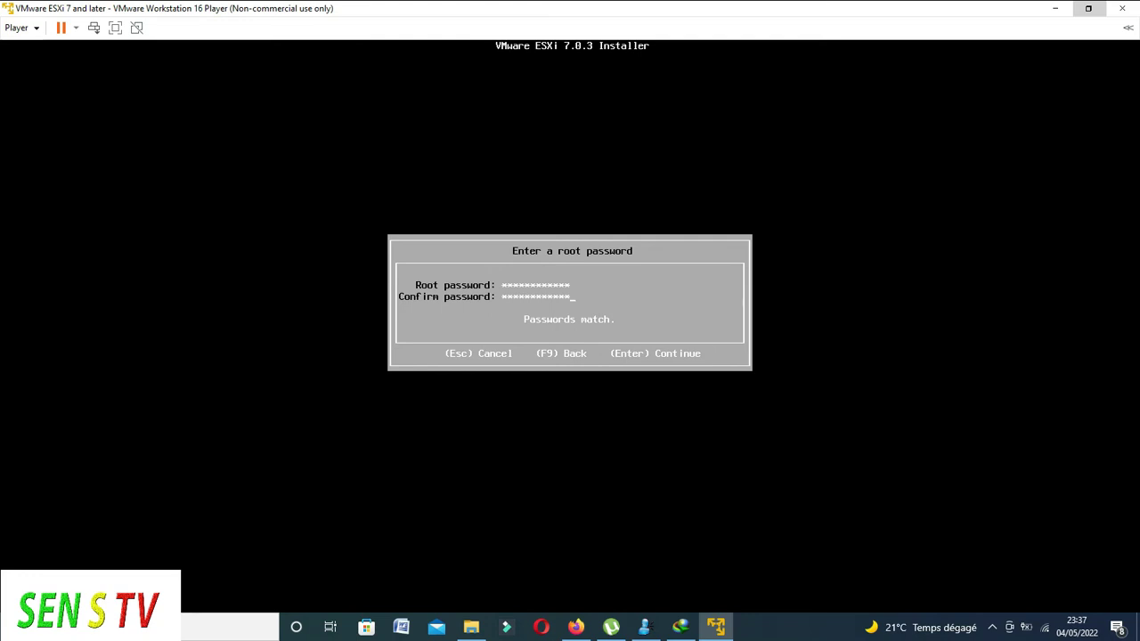
key("Return")
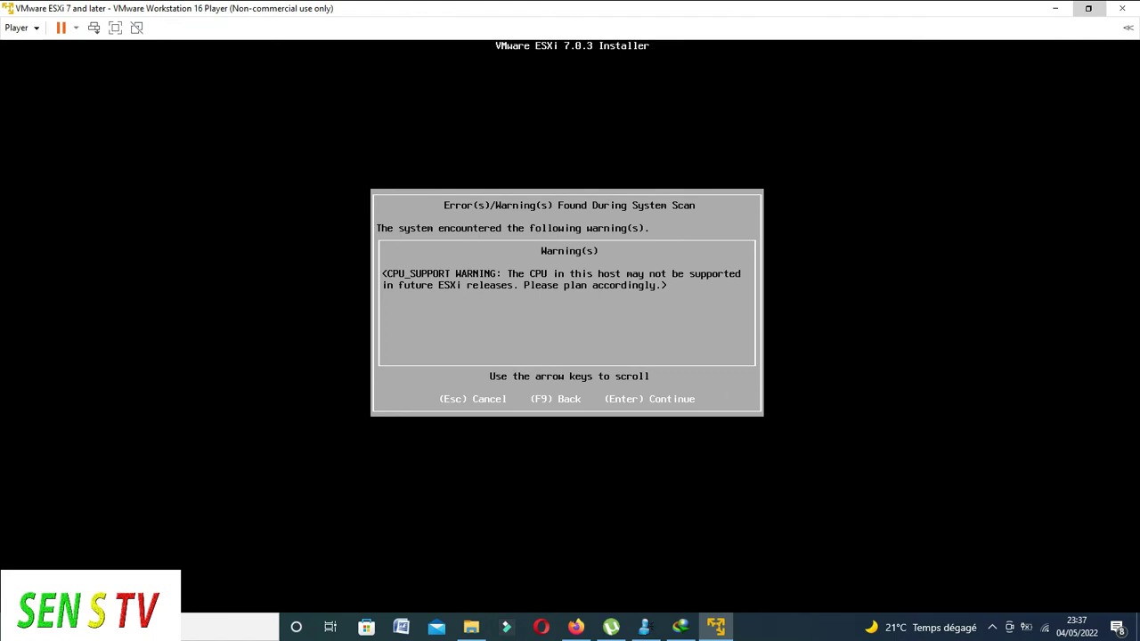
Step: Proceed past the system scan, install ESXi 7.0.3 on the selected disk and reboot the server
key("Return")
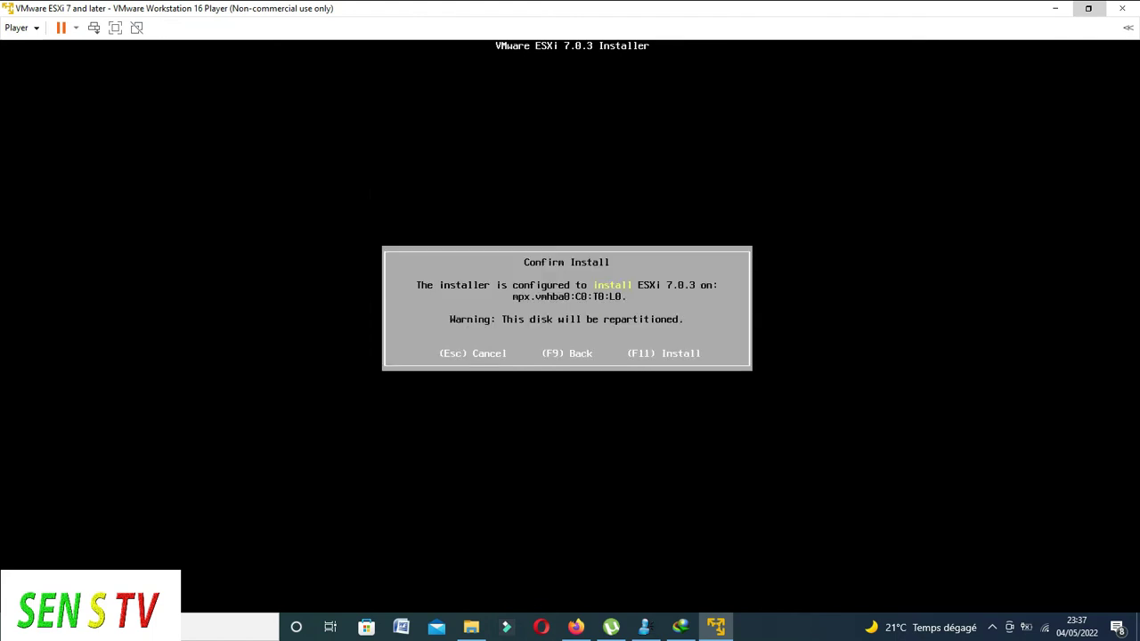
key("F11")
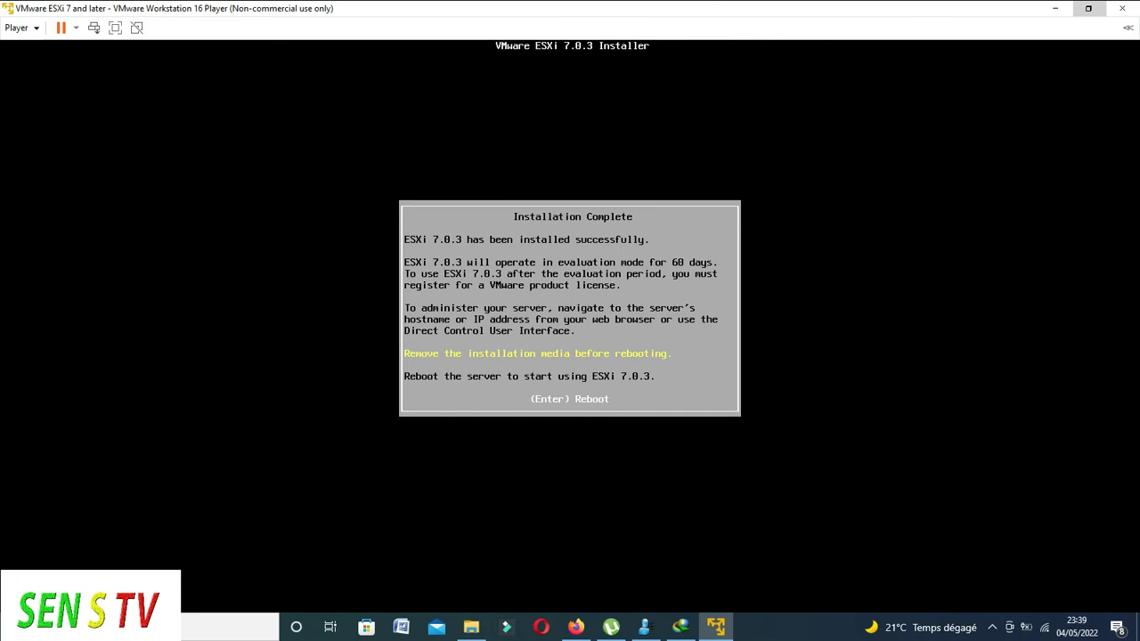
key("Return")
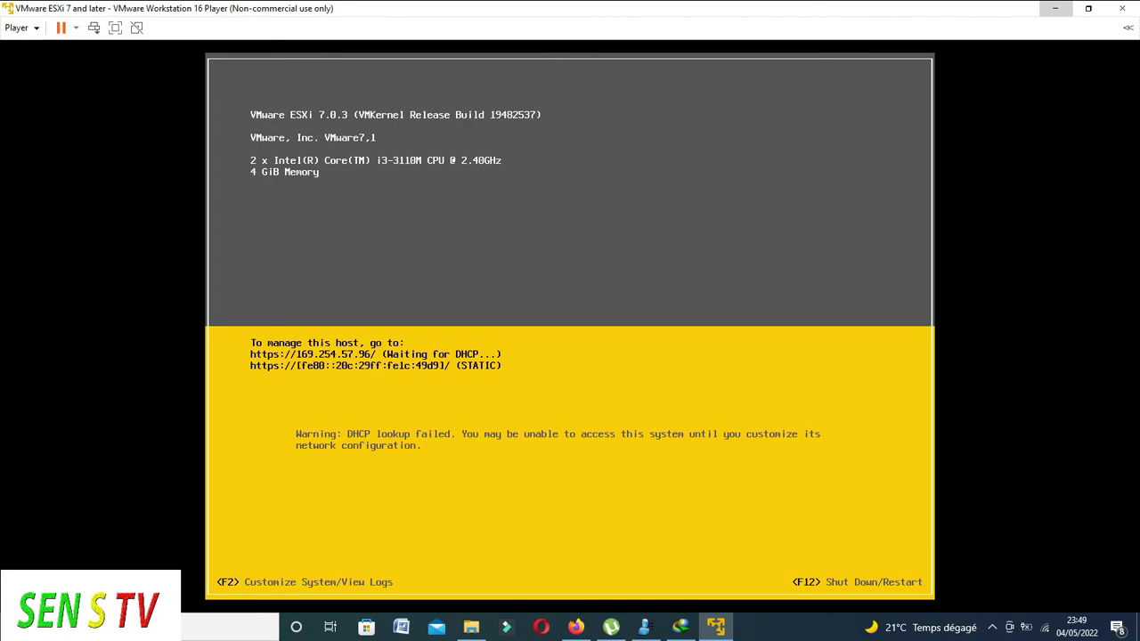
Step: Open the ESXi system customization and log in as root with the account password
key("F2")
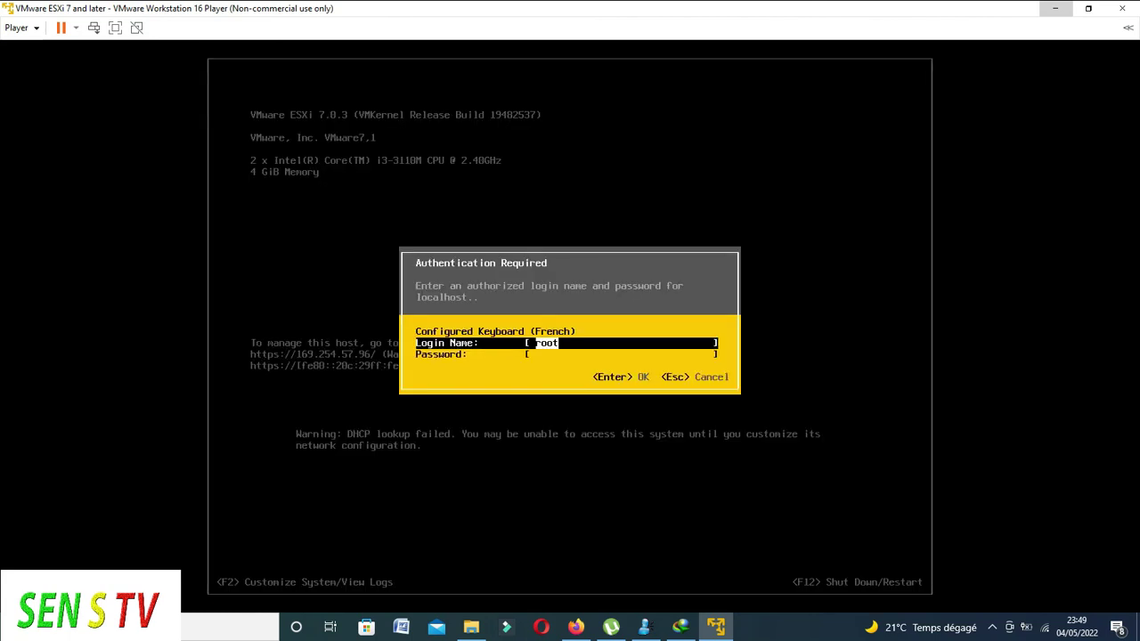
key("Tab")
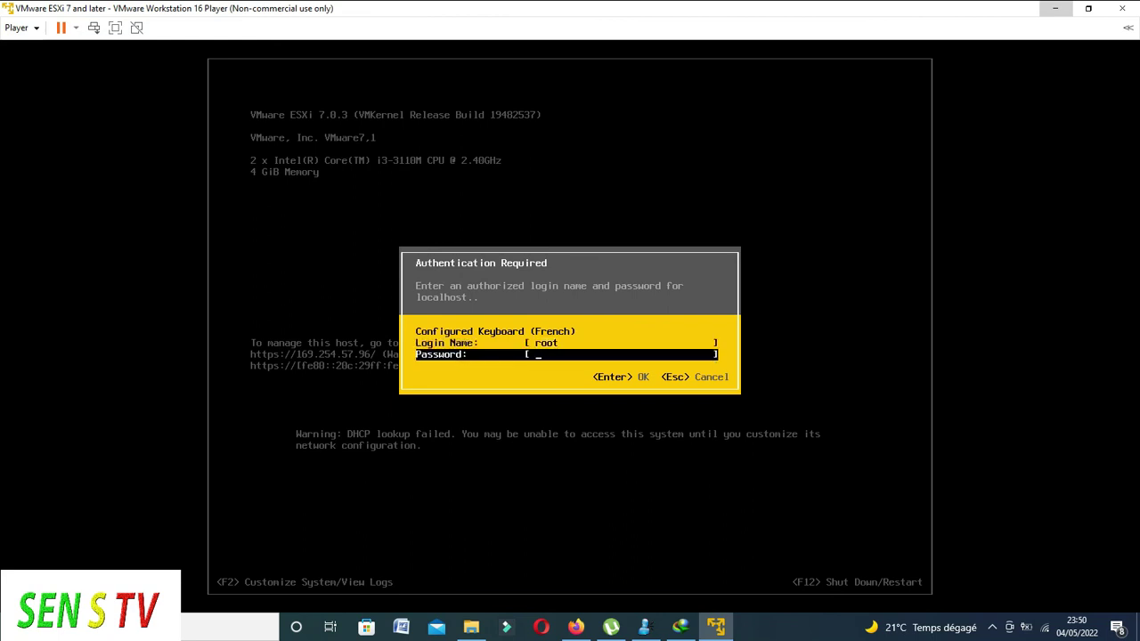
type("************")
key("Return")
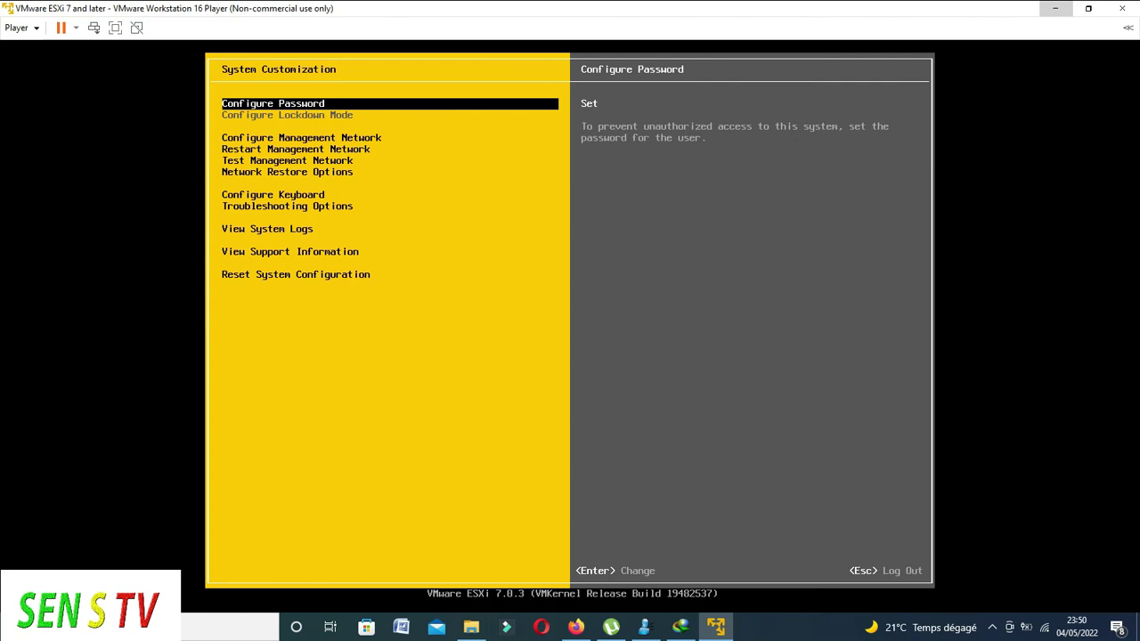
Step: Examine the System Customization options from Configure Management Network through Troubleshooting Options and return to Configure Management Network
key("Down")
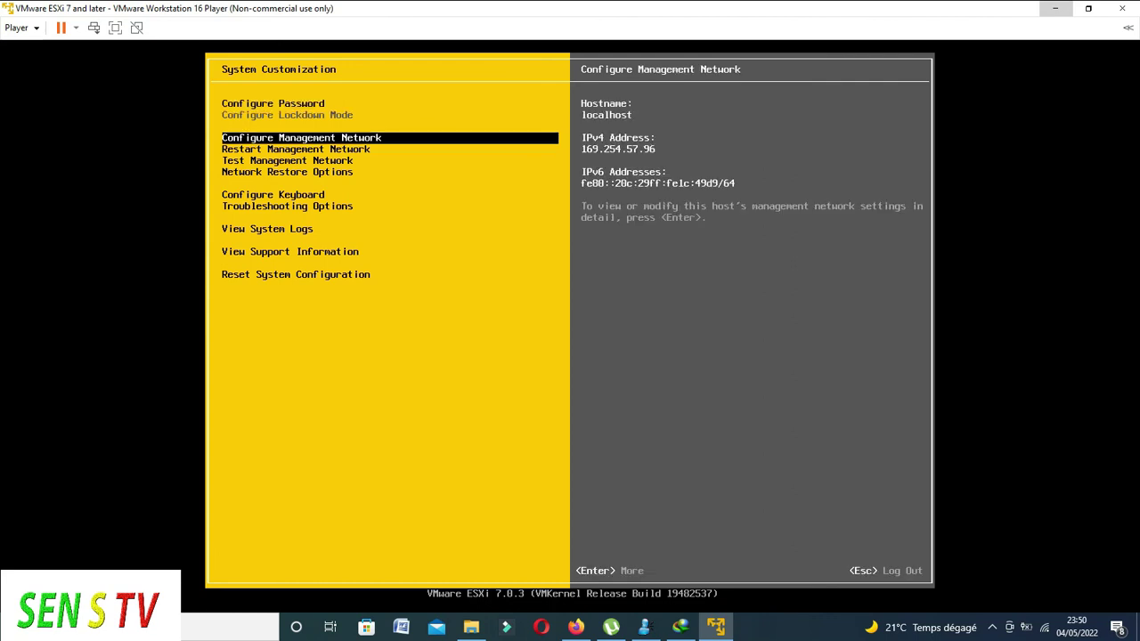
key("Down")
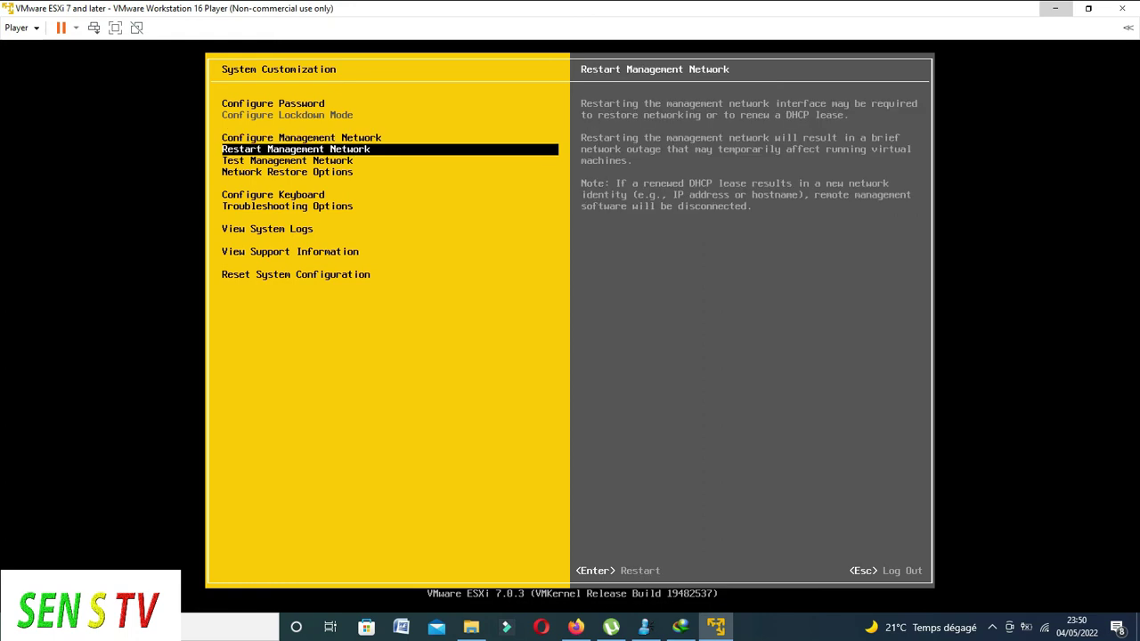
key("Down")
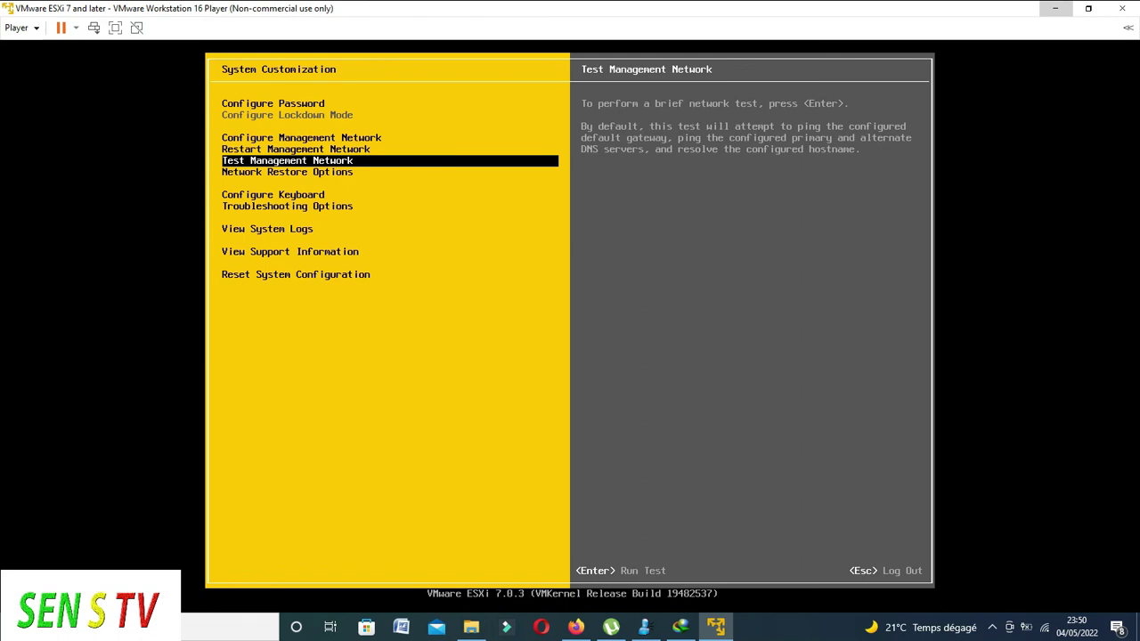
key("Down")
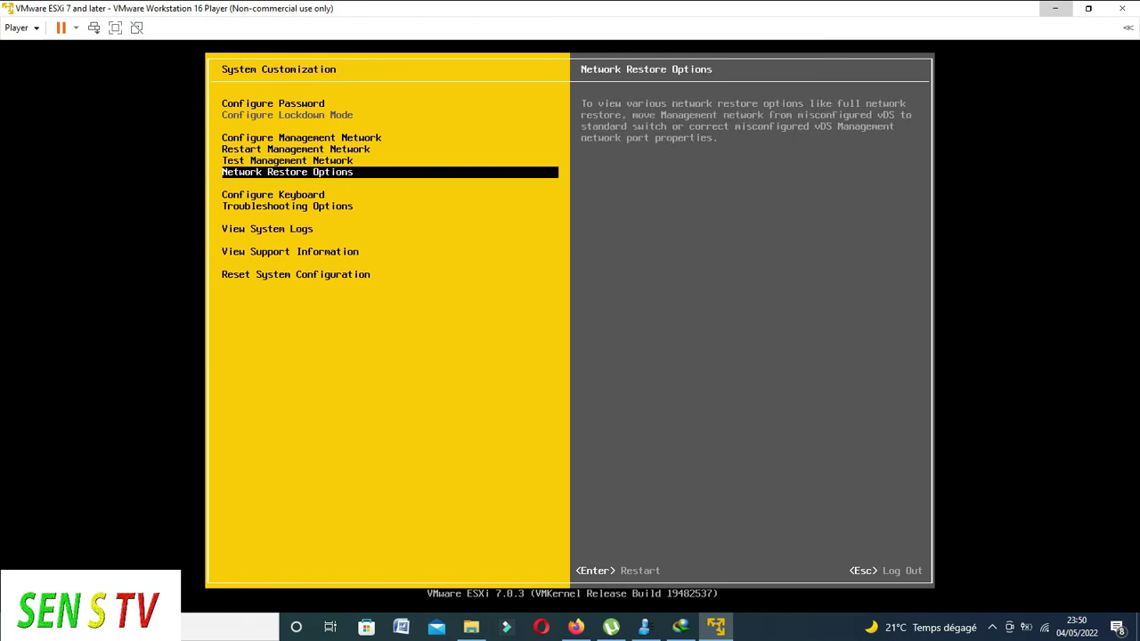
key("Down")
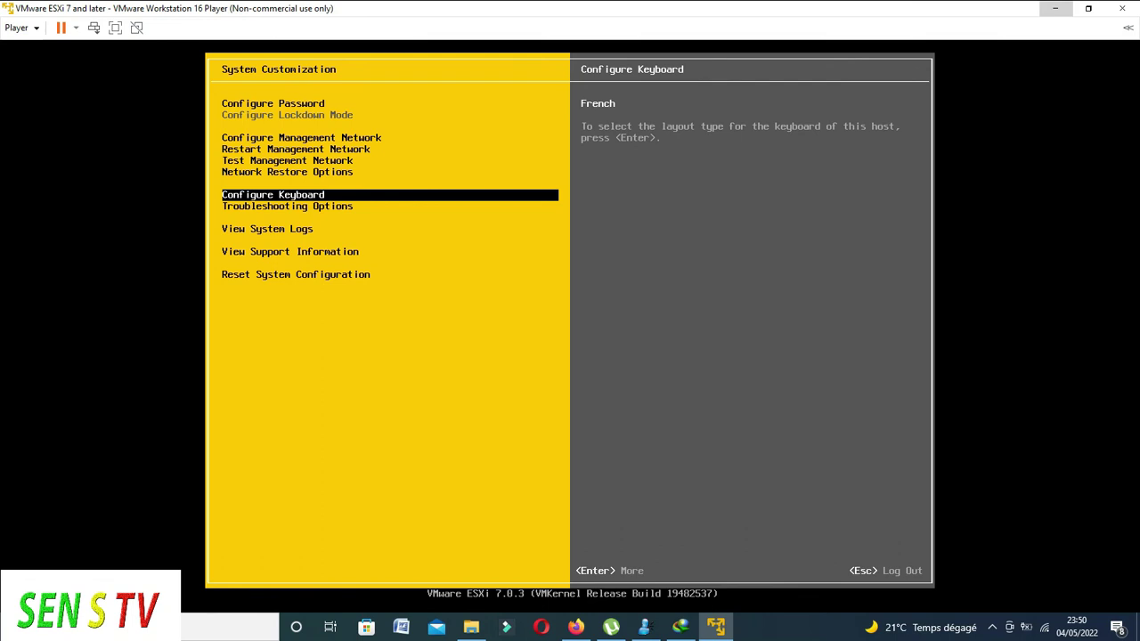
key("Down")
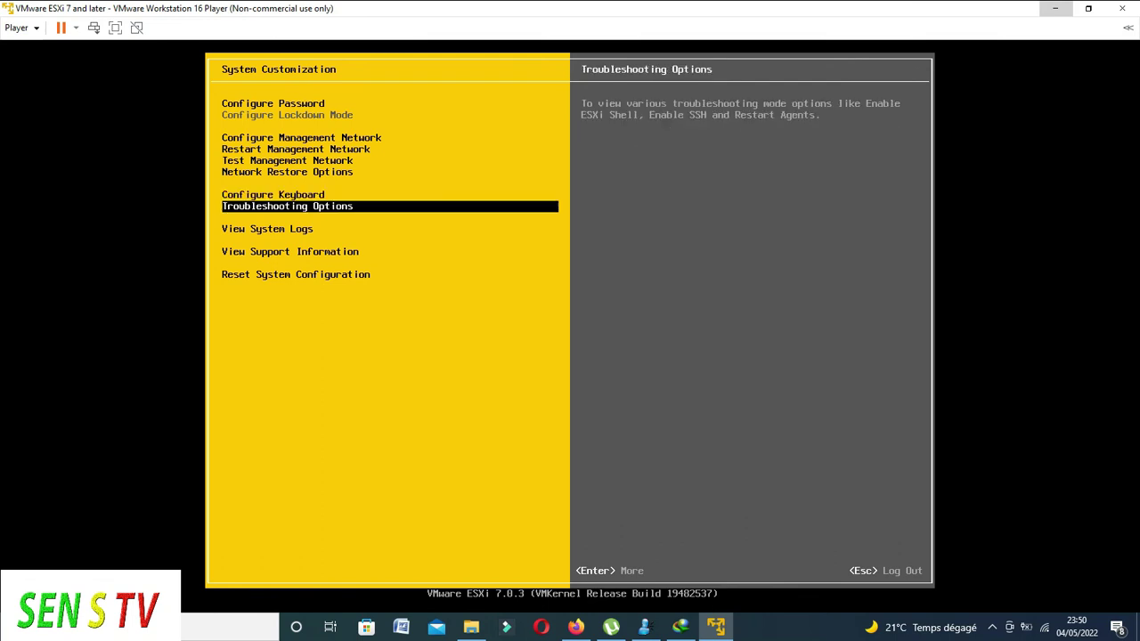
key("Up")
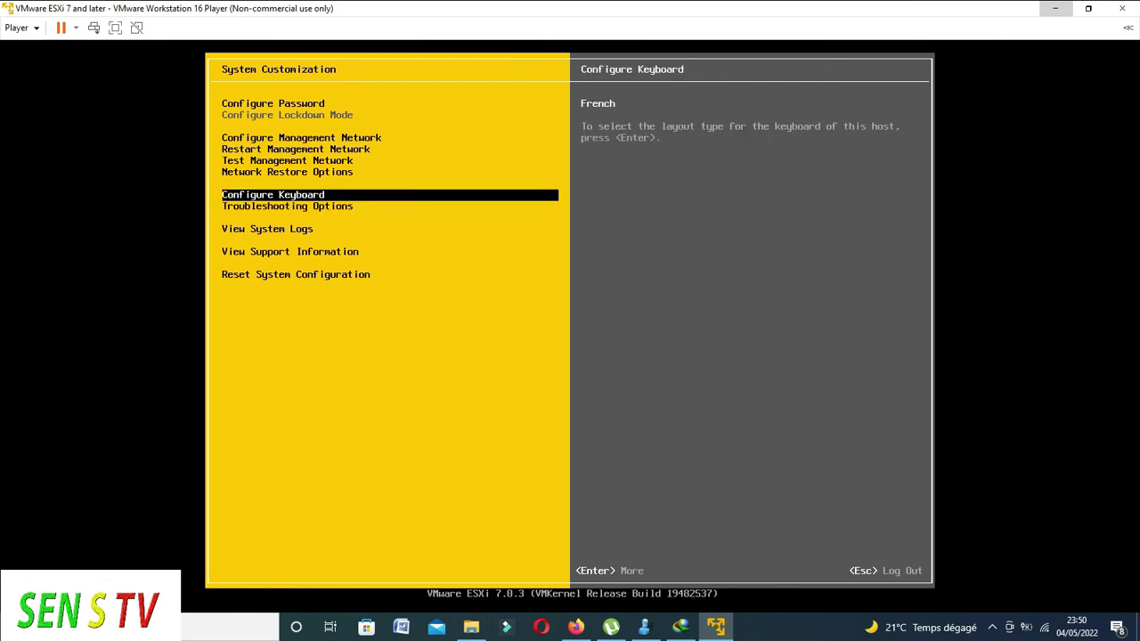
key("Up")
key("Up")
key("Up")
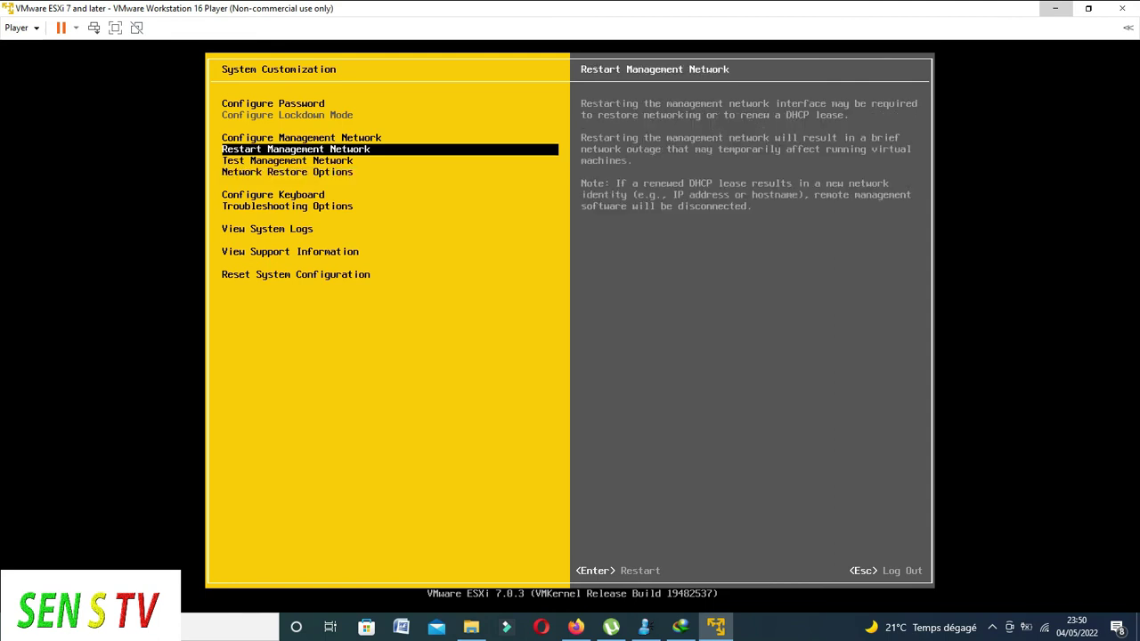
key("Up")
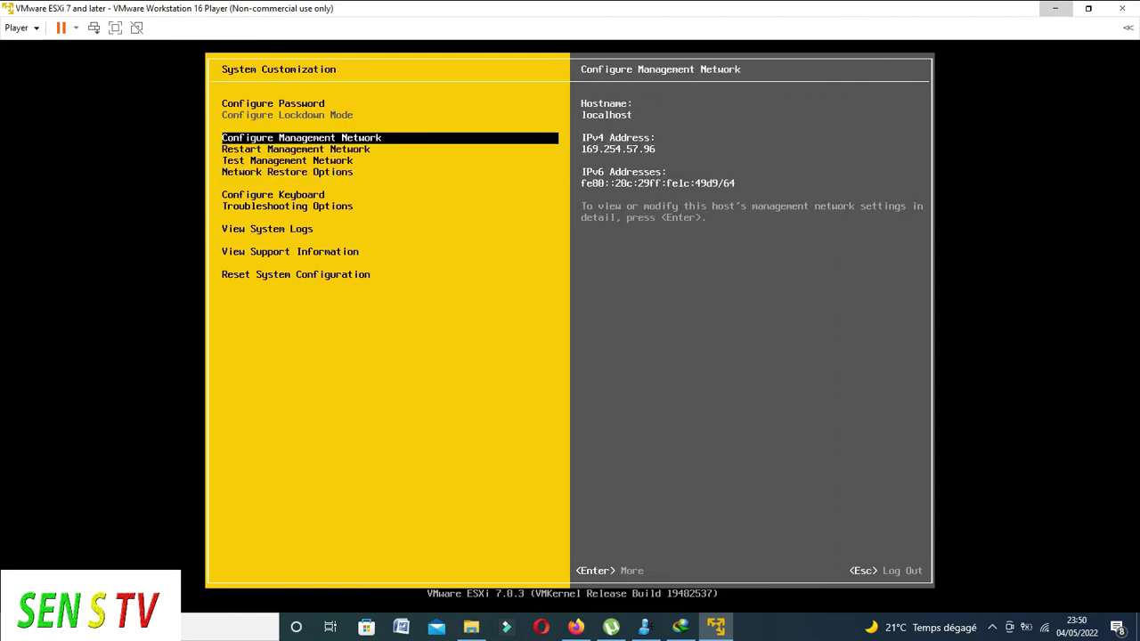
Step: Examine the management network's adapter, VLAN, IPv4 and IPv6 settings, dismissing the removable devices hint, and return to the System Customization options
key("Return")
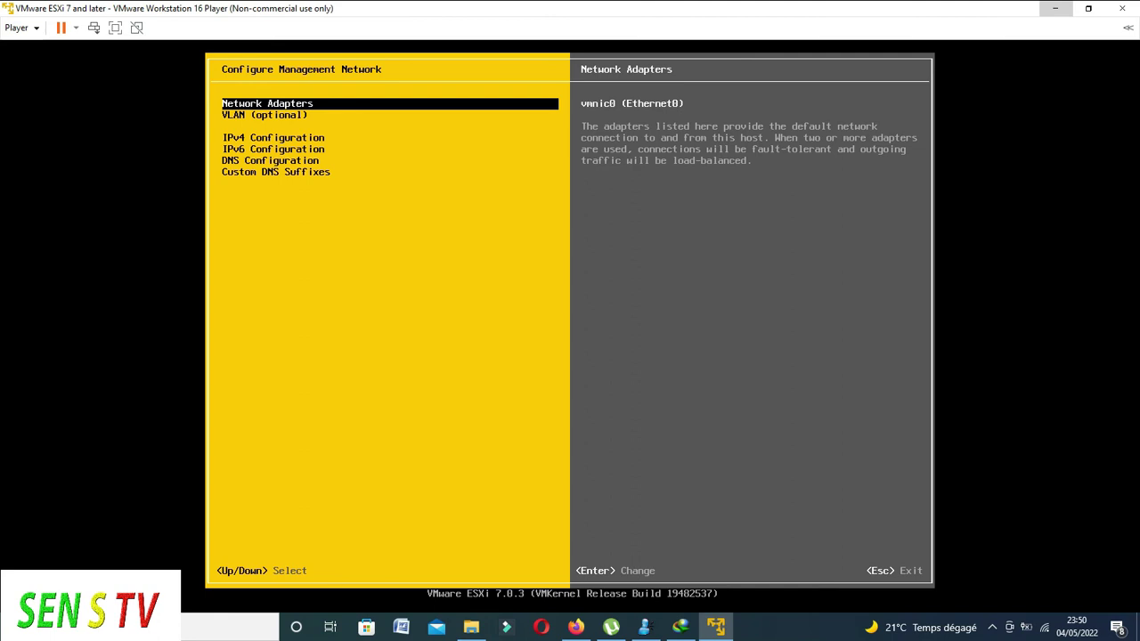
key("Down")
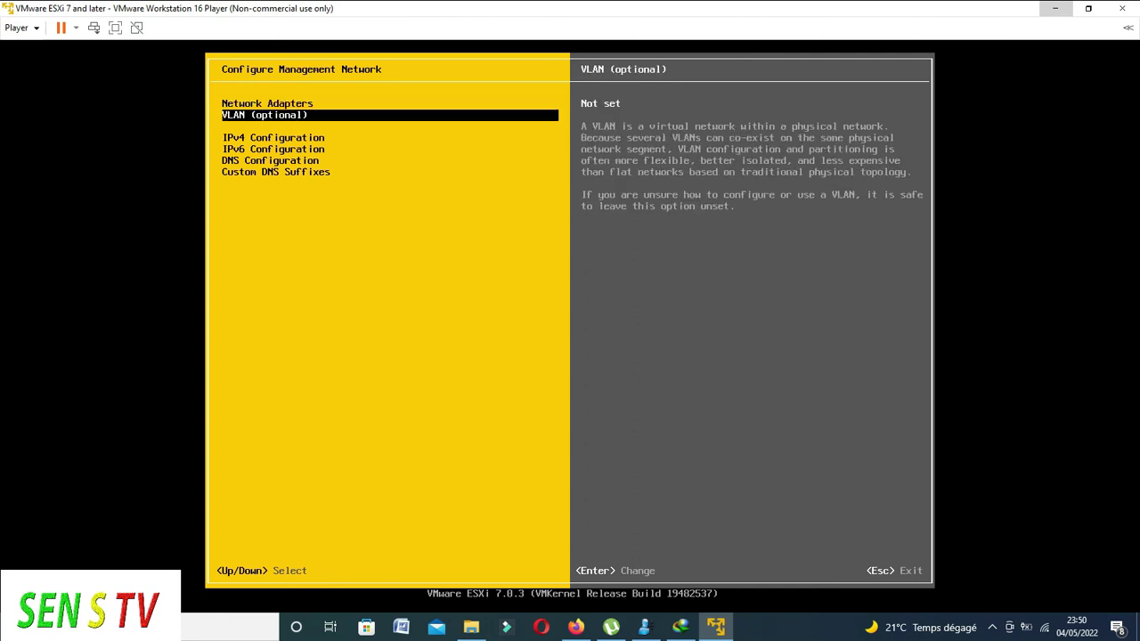
key("Down")
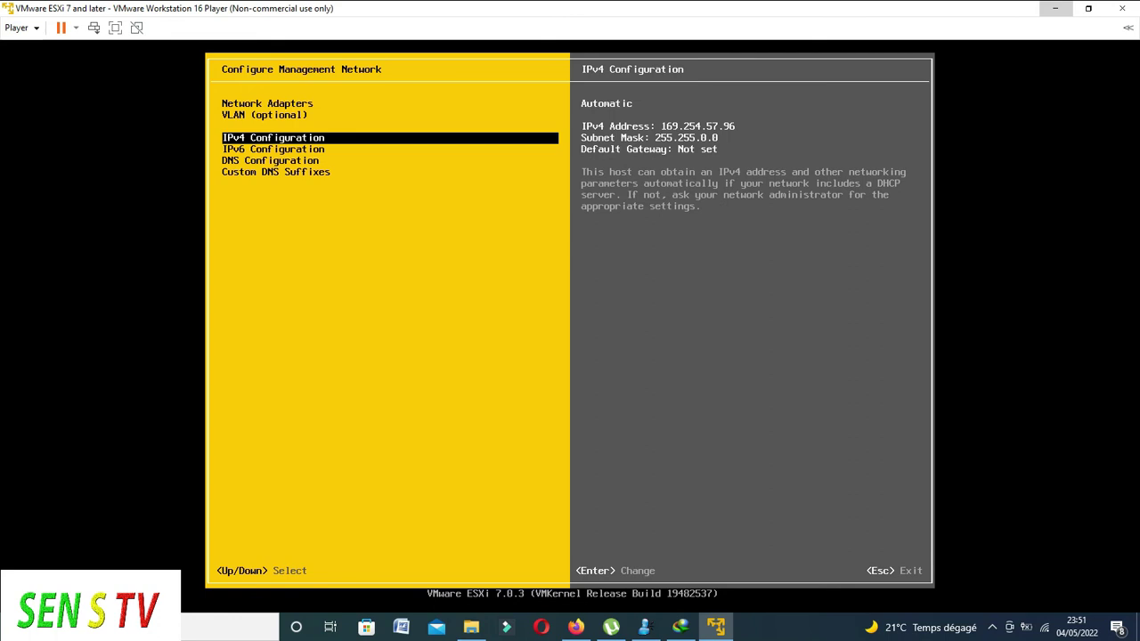
key("Down")
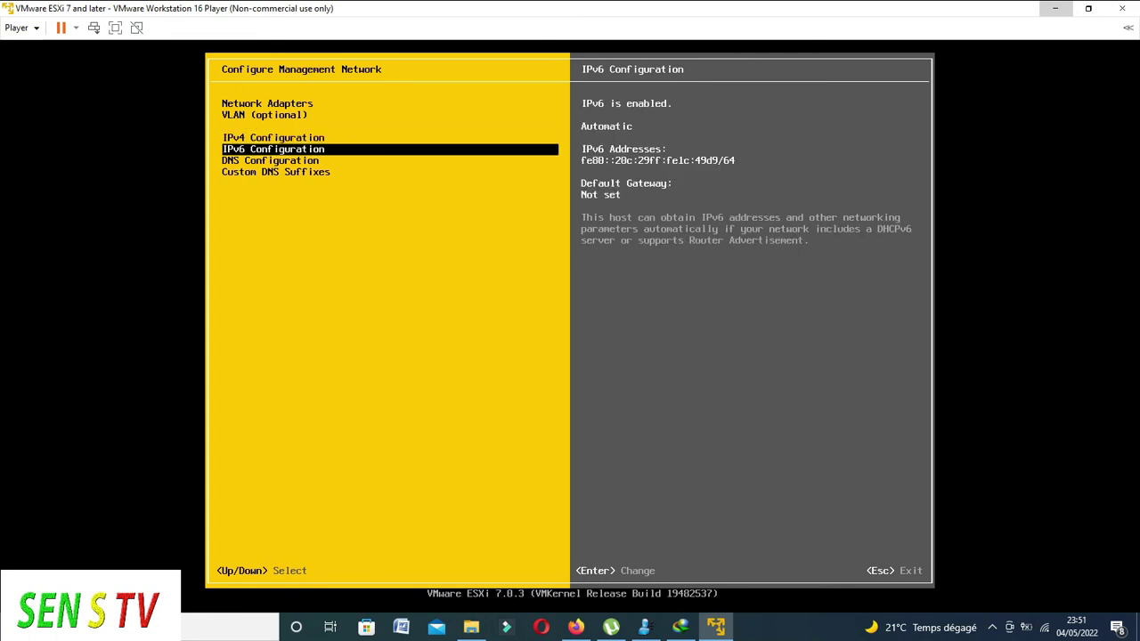
key("Up")
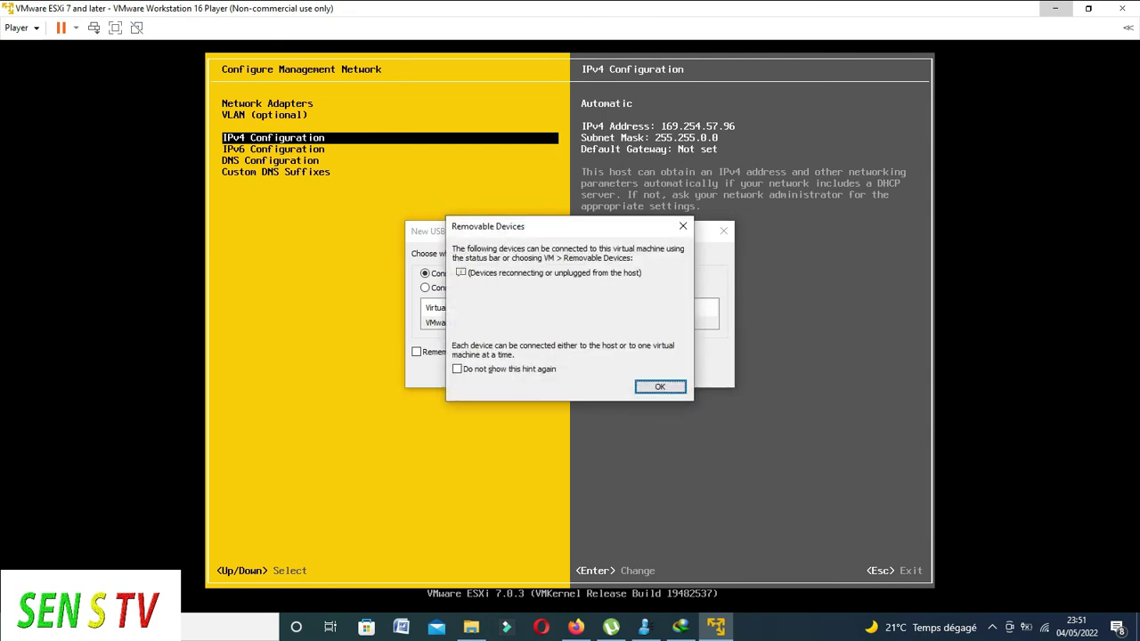
key("Return")
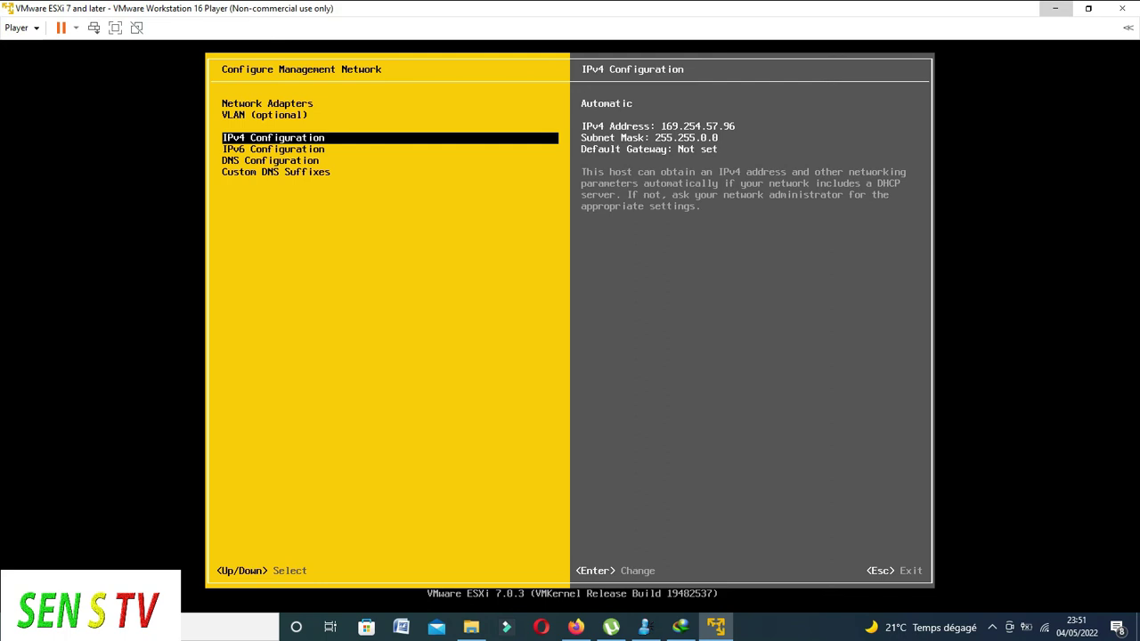
key("Escape")
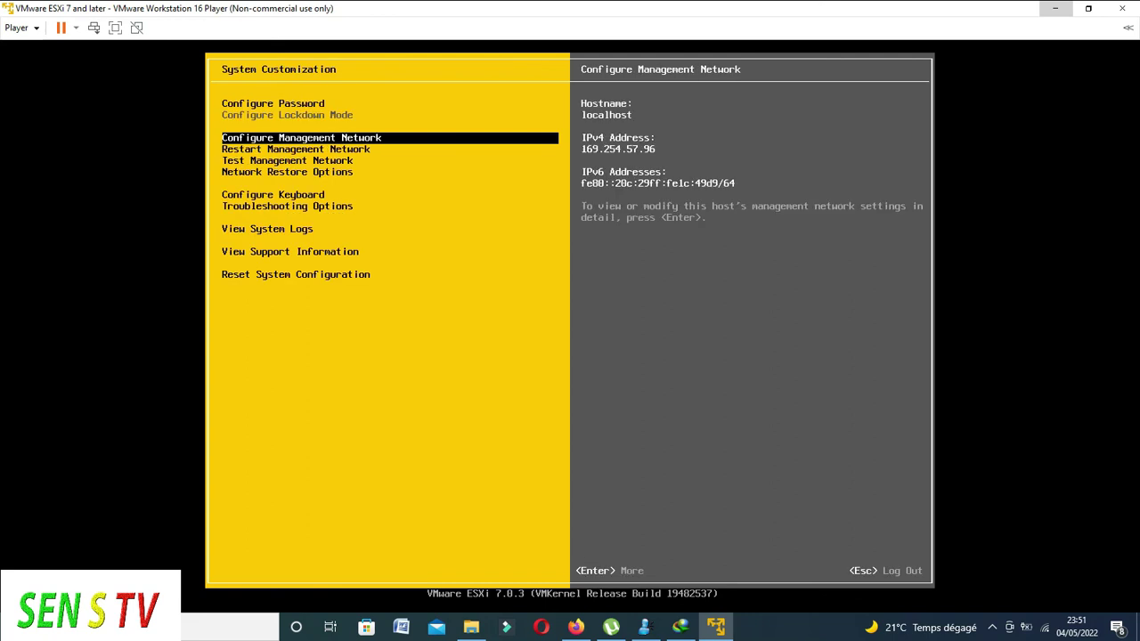
key("Down")
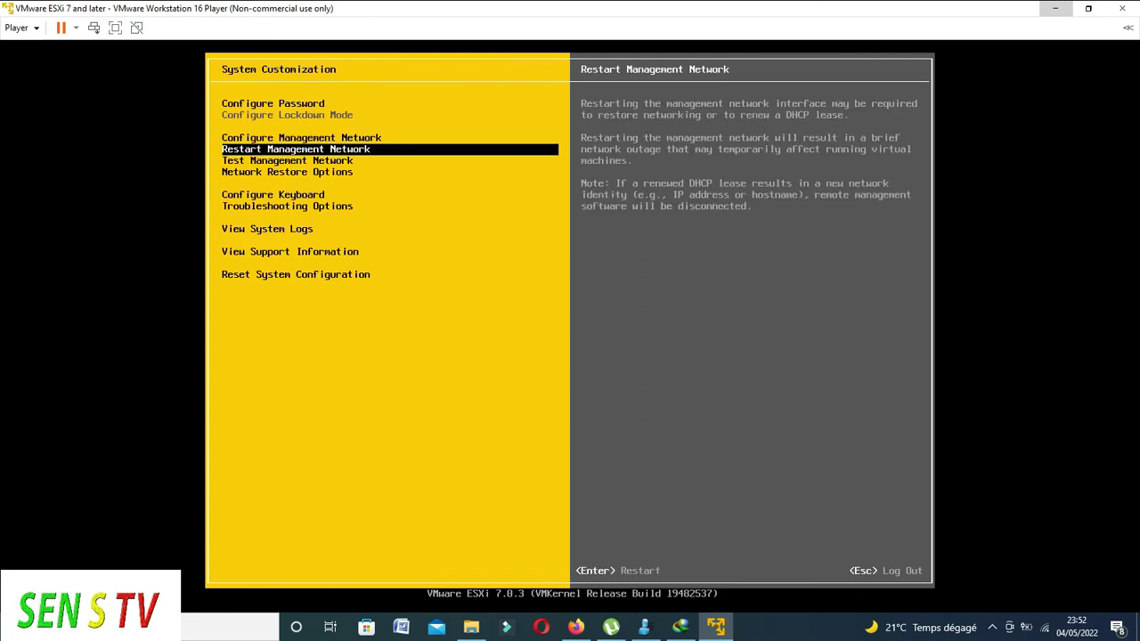
key("Down")
key("Up")
key("Up")
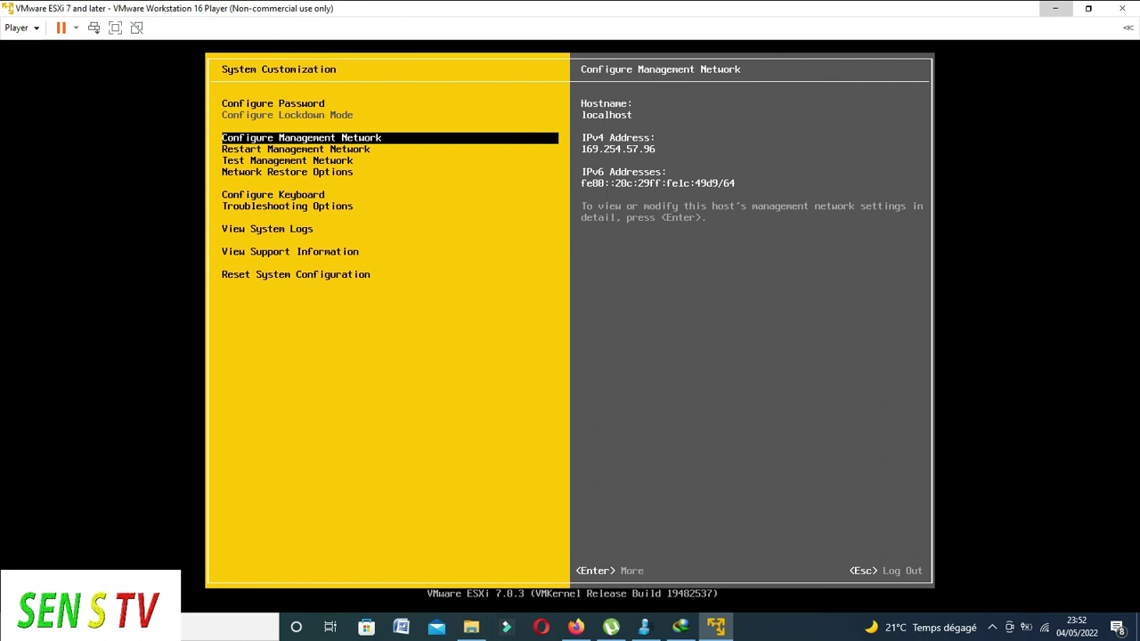
Step: Open the management network's IPv4 configuration and choose to set a static IPv4 address and network configuration
key("Return")
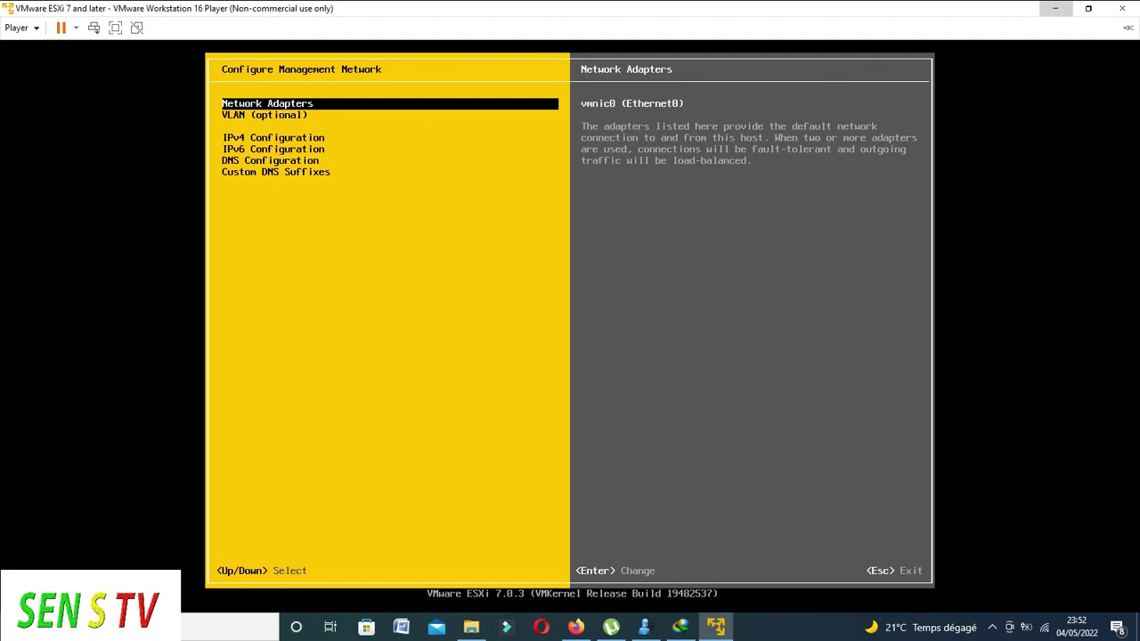
key("Down")
key("Down")
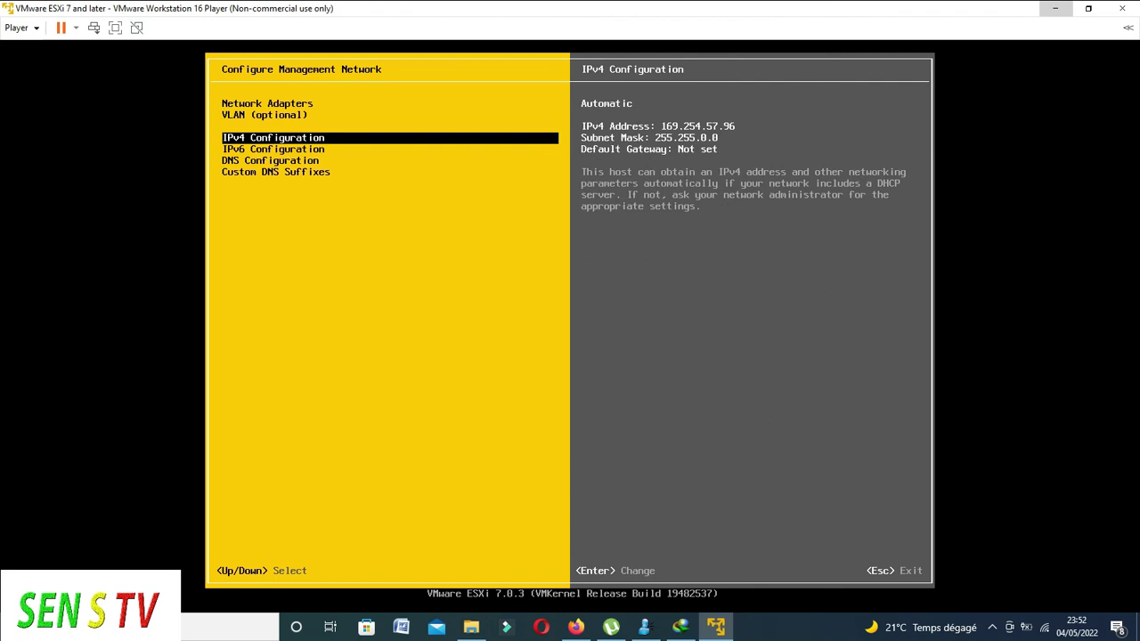
key("Return")
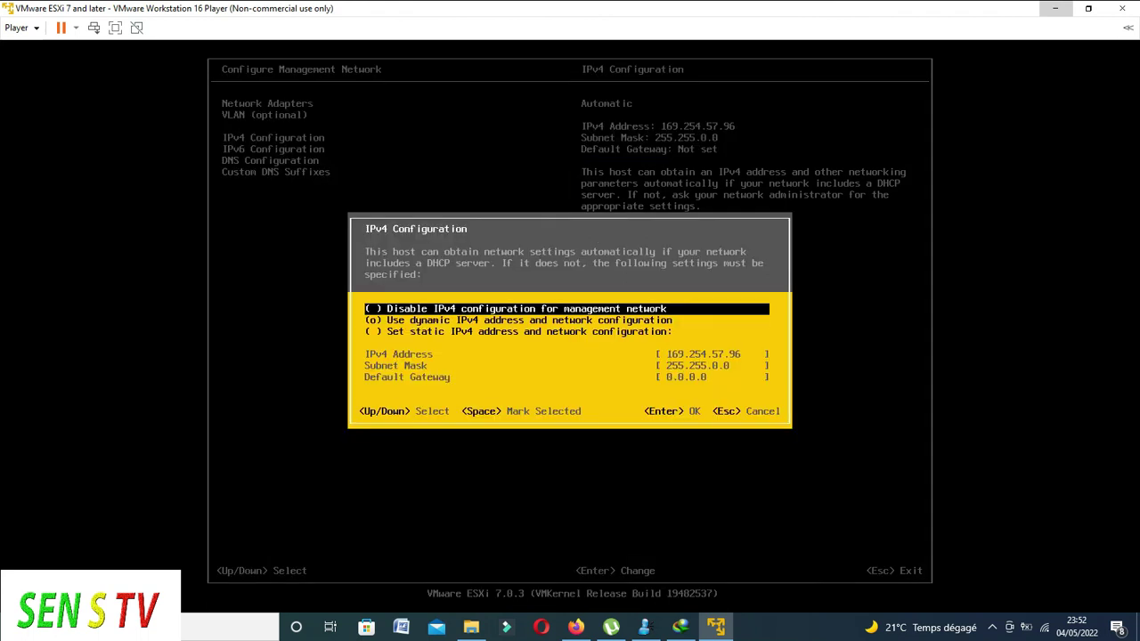
key("Down")
key("Down")
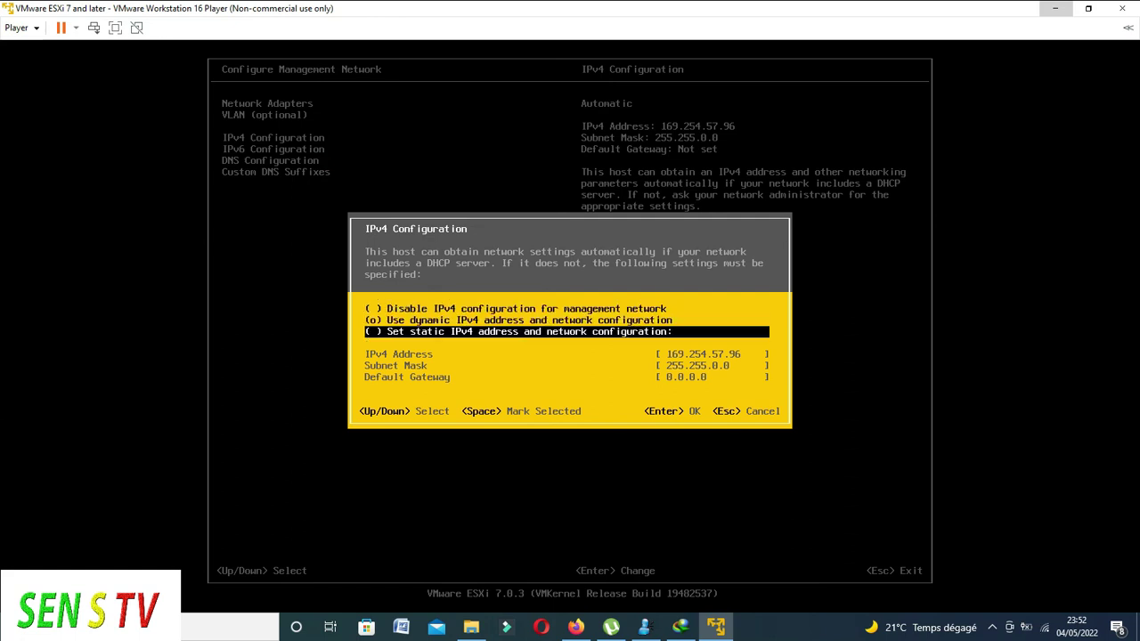
key("space")
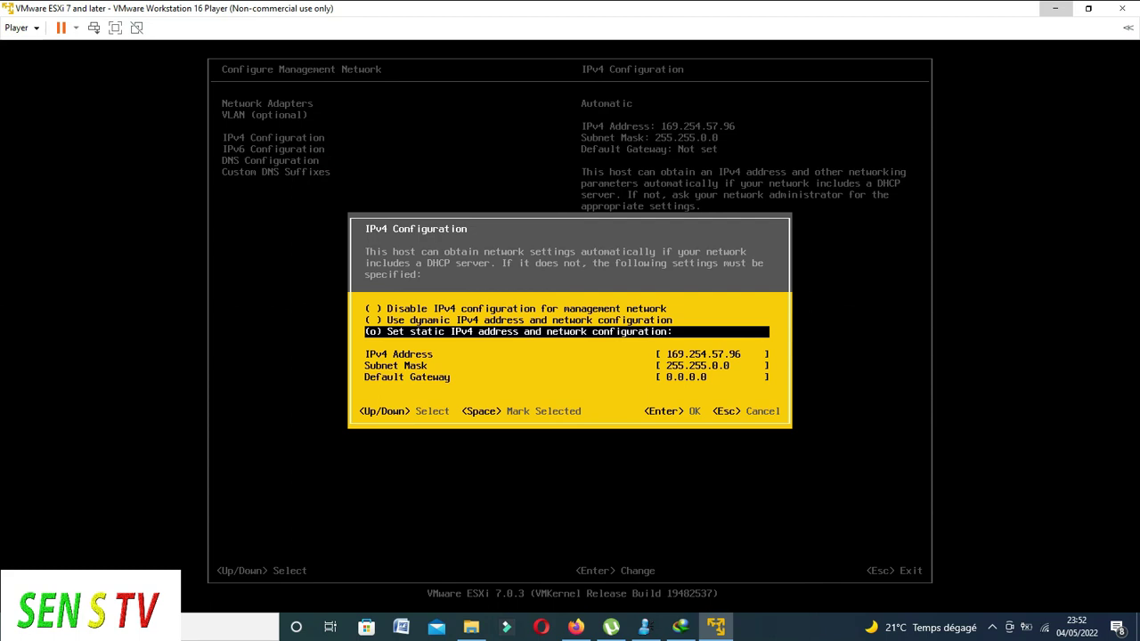
Step: Replace the management network's default gateway with 172, try to apply the static IPv4 configuration and dismiss the invalid address notice
key("Down")
key("Down")
key("Down")
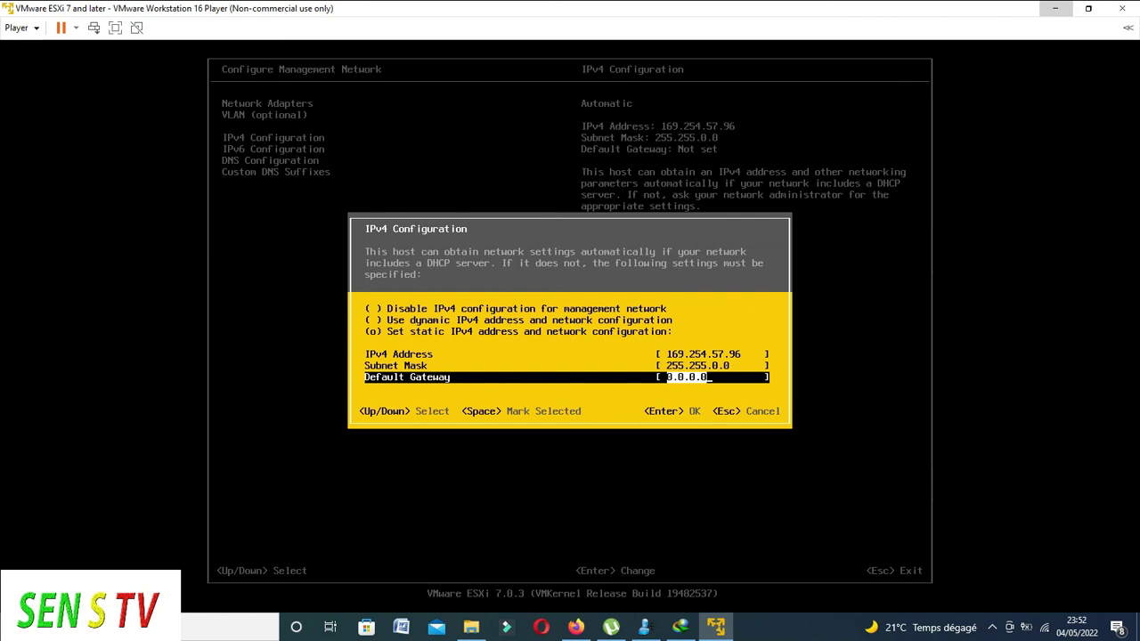
key("Right")
key("BackSpace")
key("BackSpace")
key("BackSpace")
key("BackSpace")
key("BackSpace")
key("BackSpace")
key("BackSpace")
type("172")
key("Return")
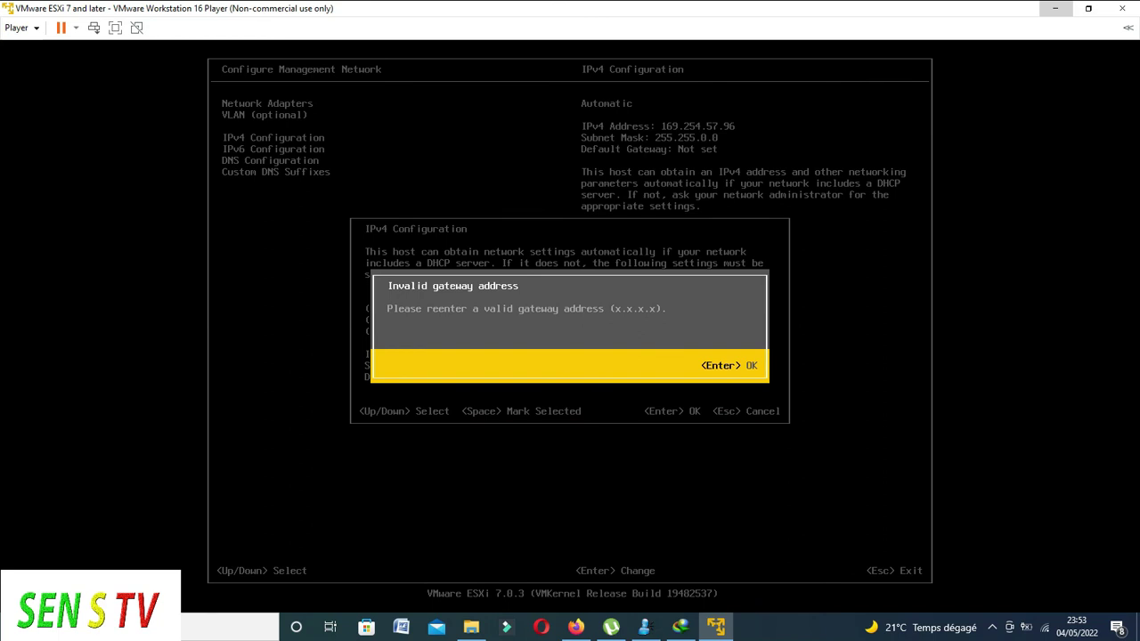
key("Return")
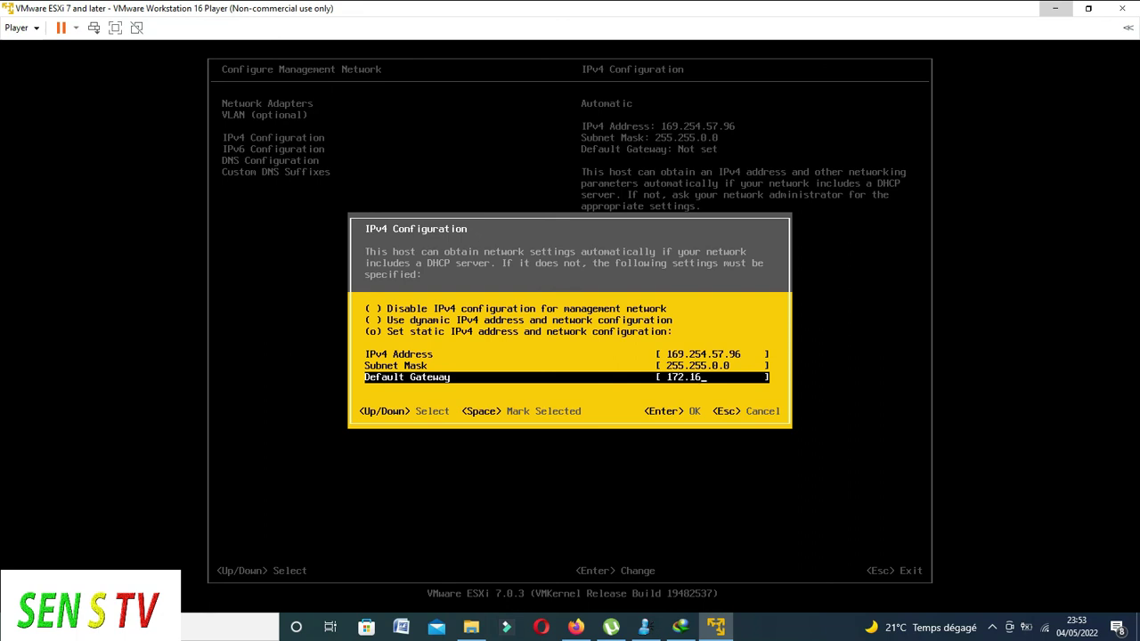
Step: Set the default gateway to 172.16.1.1, apply the static IPv4 configuration and dismiss the removable devices hint
key("BackSpace")
type("6")
type(".1.1")
key("Return")
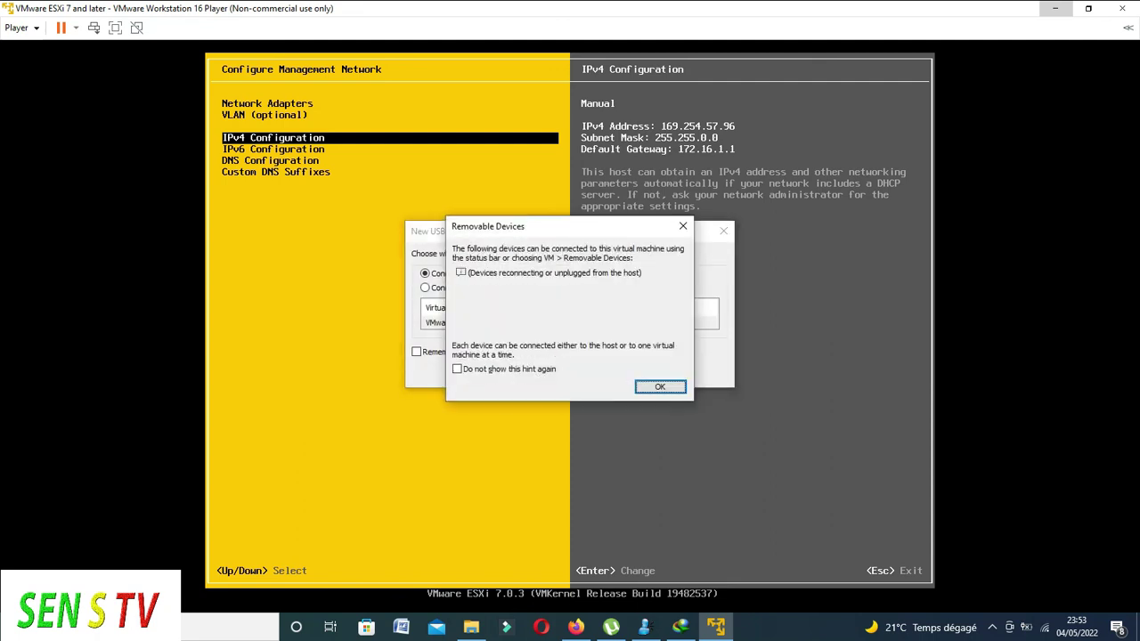
key("Return")
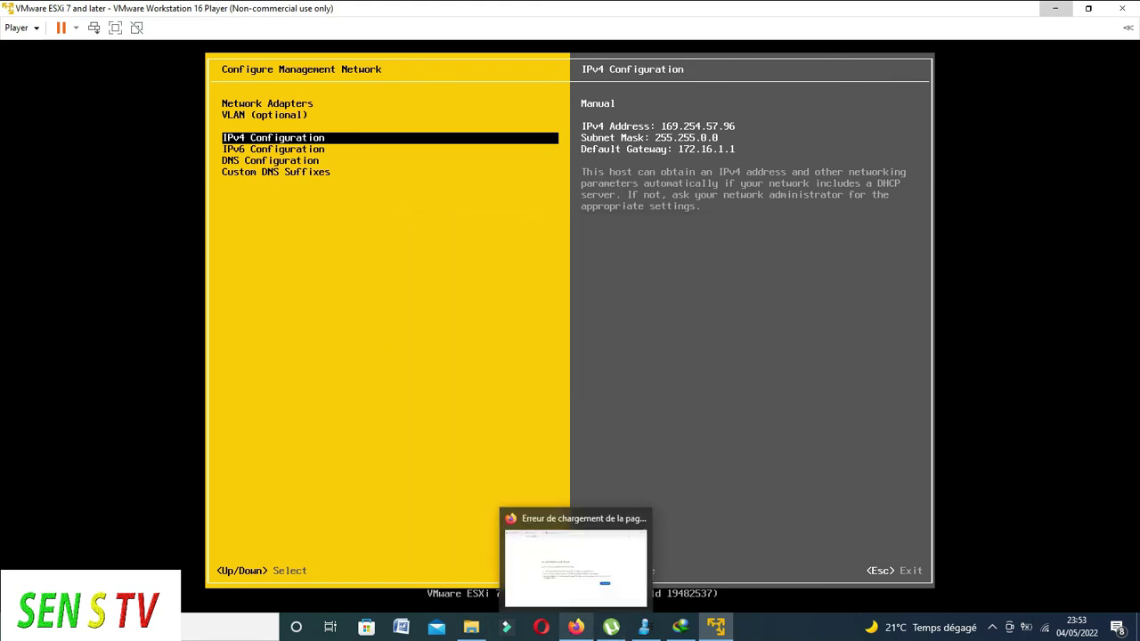
Step: Switch to Firefox and open the ESXi host's web address 169.254.57.96
left_click(576, 628)
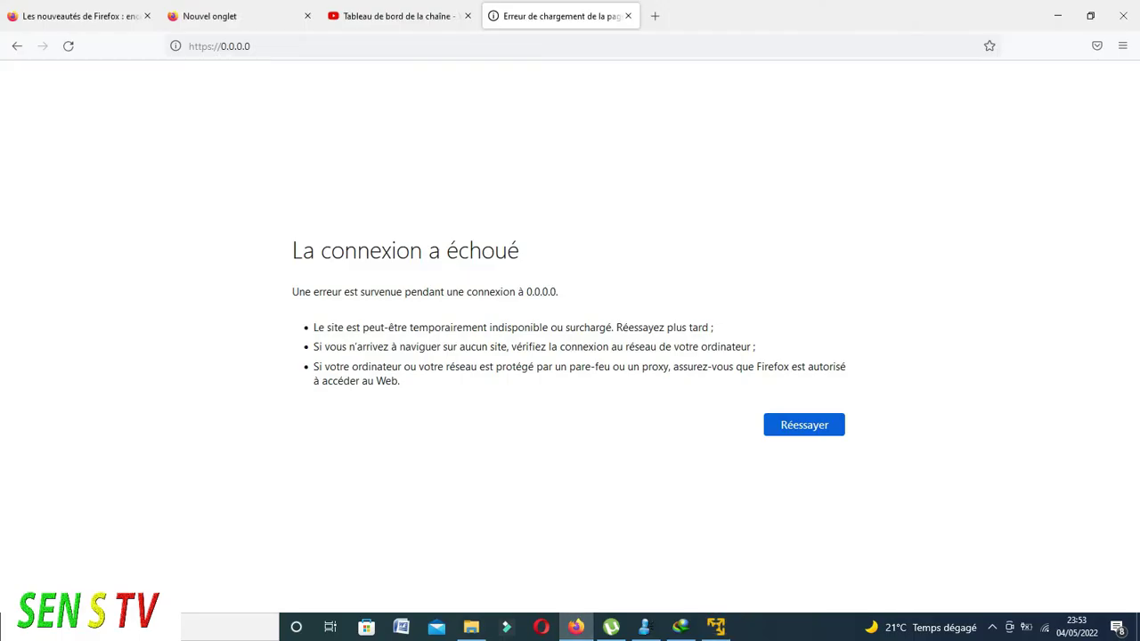
left_click(219, 45)
type("1")
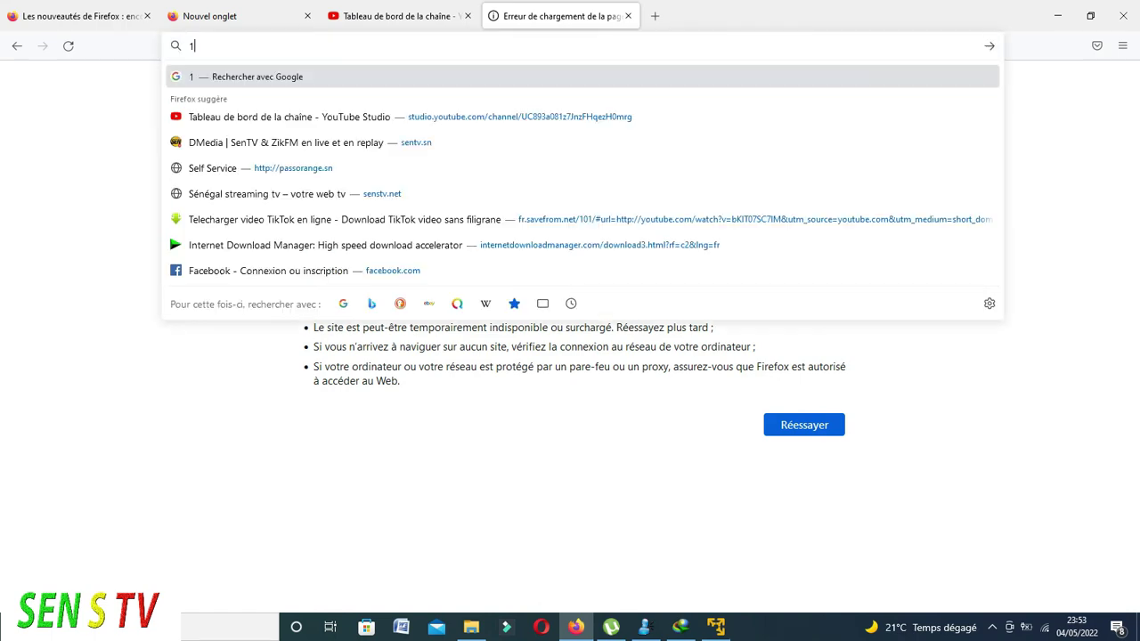
type("69")
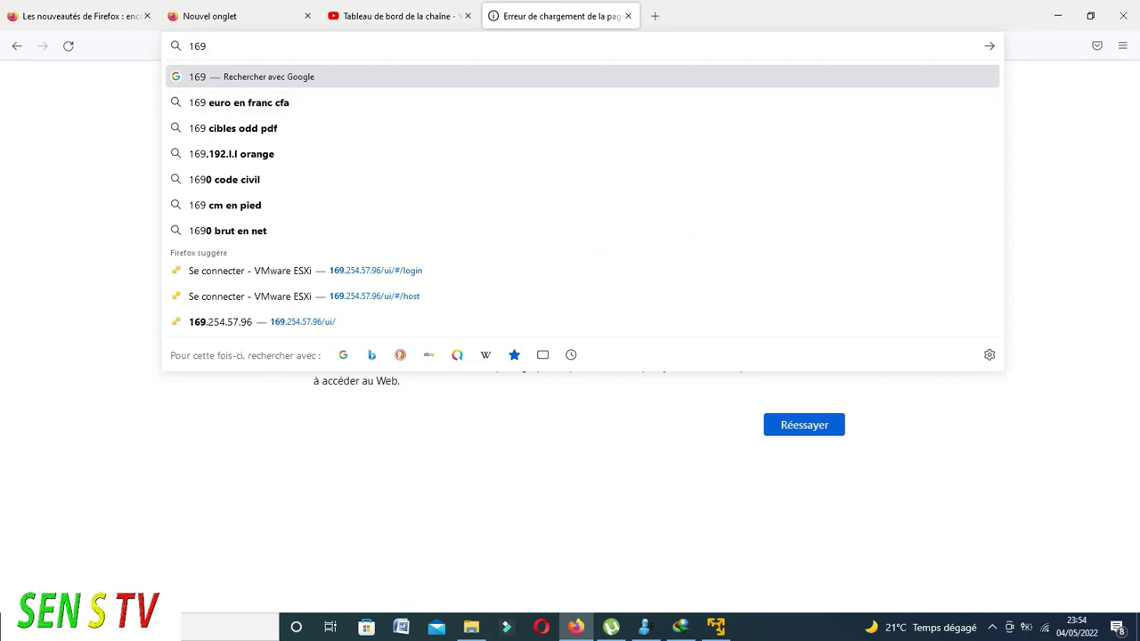
type(".")
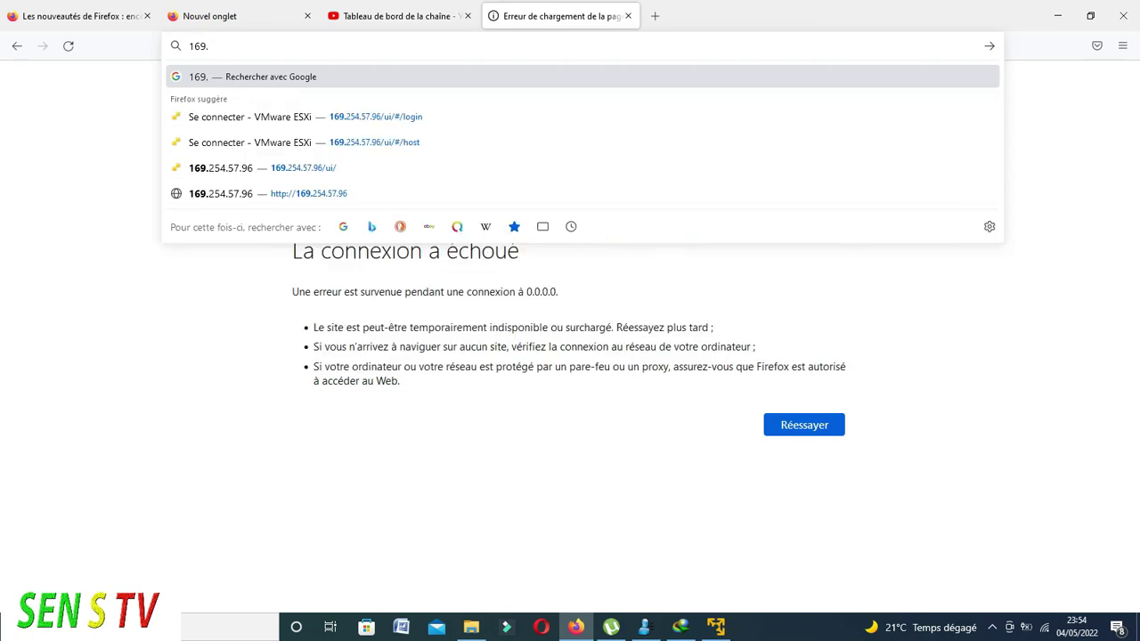
type("2")
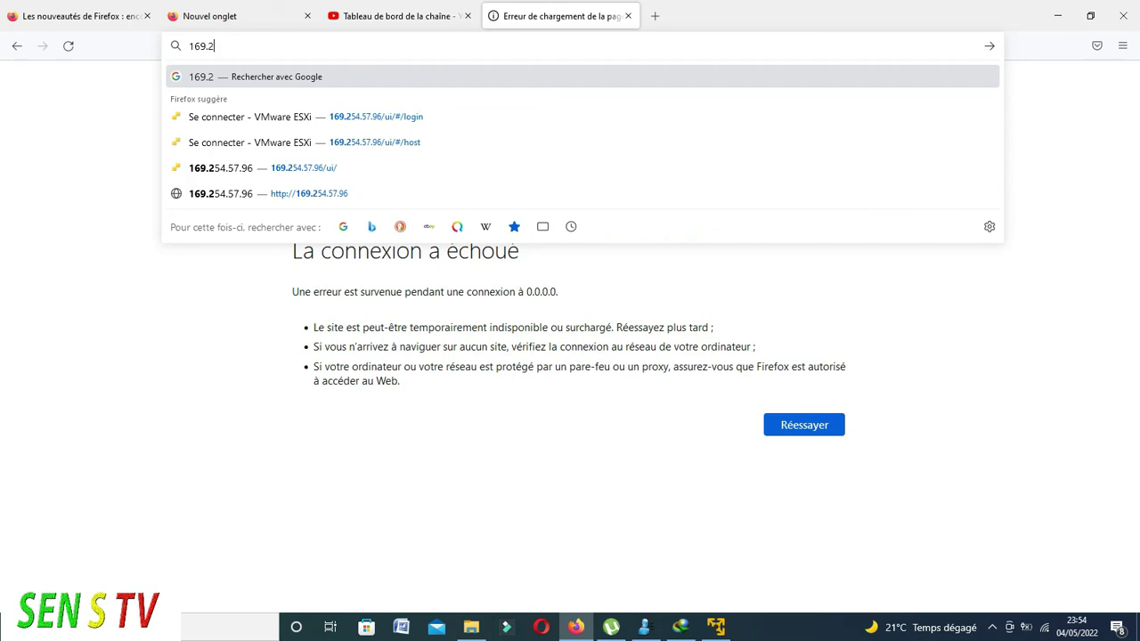
type("545")
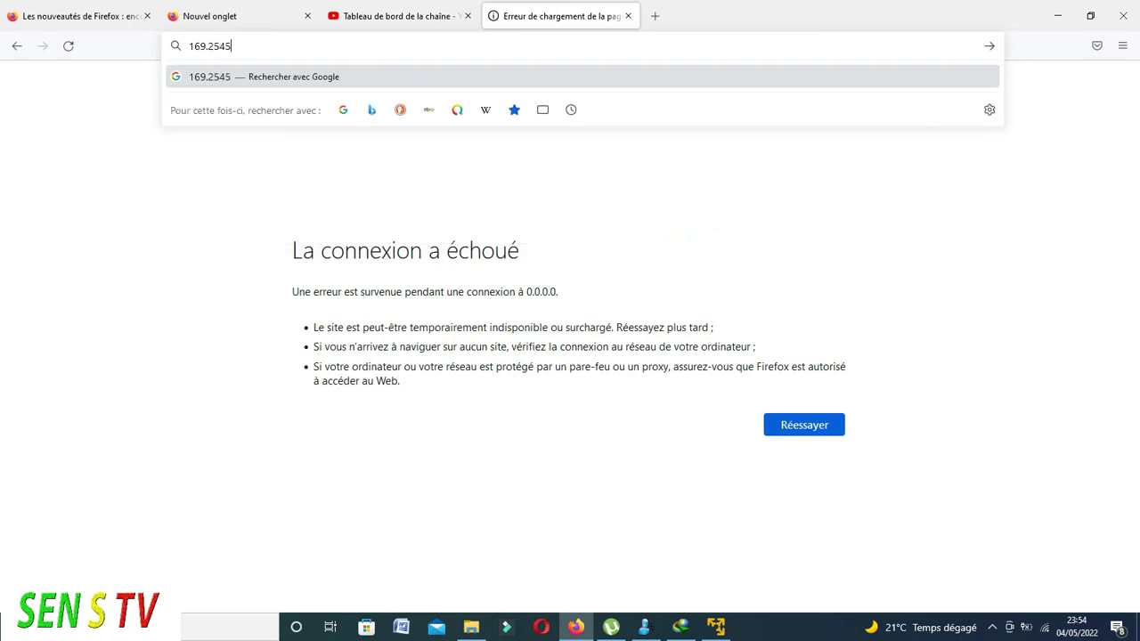
key("BackSpace")
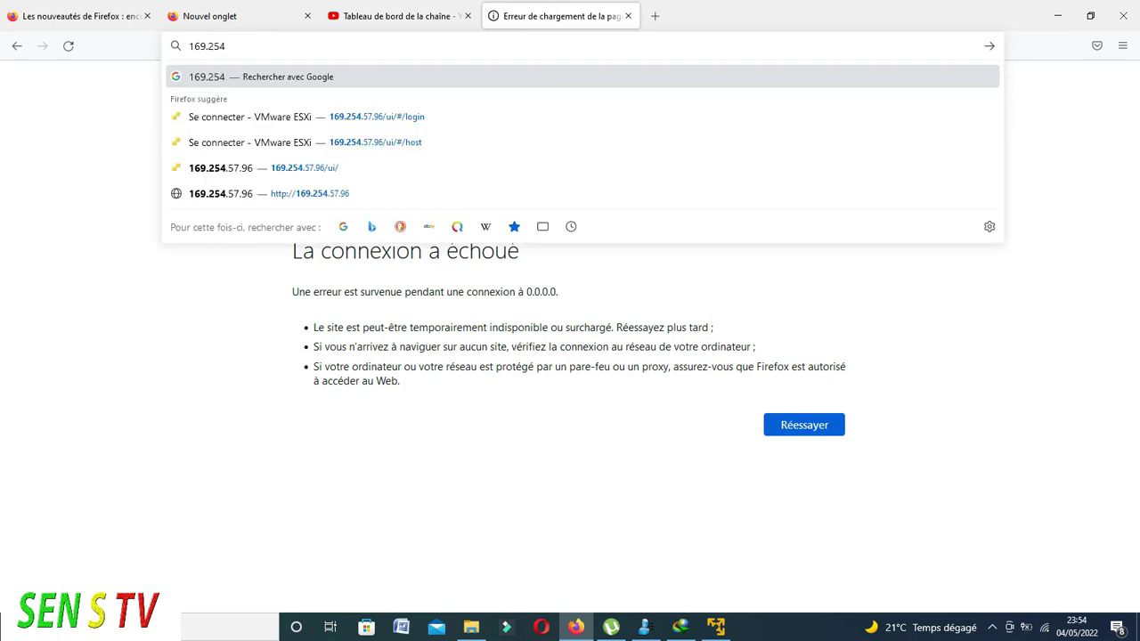
type(".")
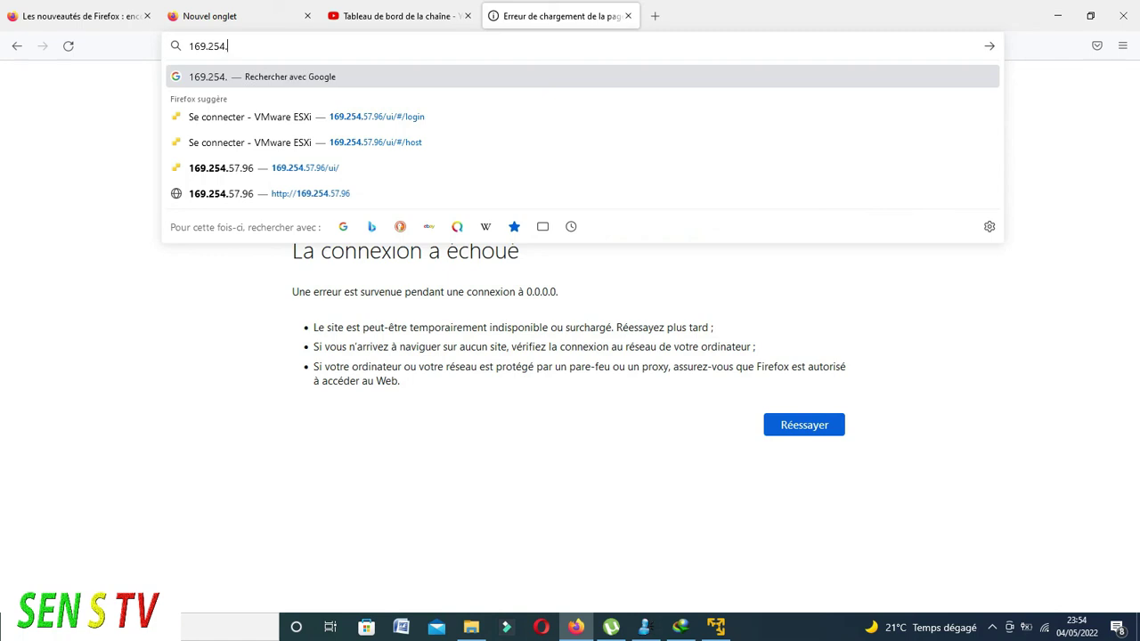
type("5")
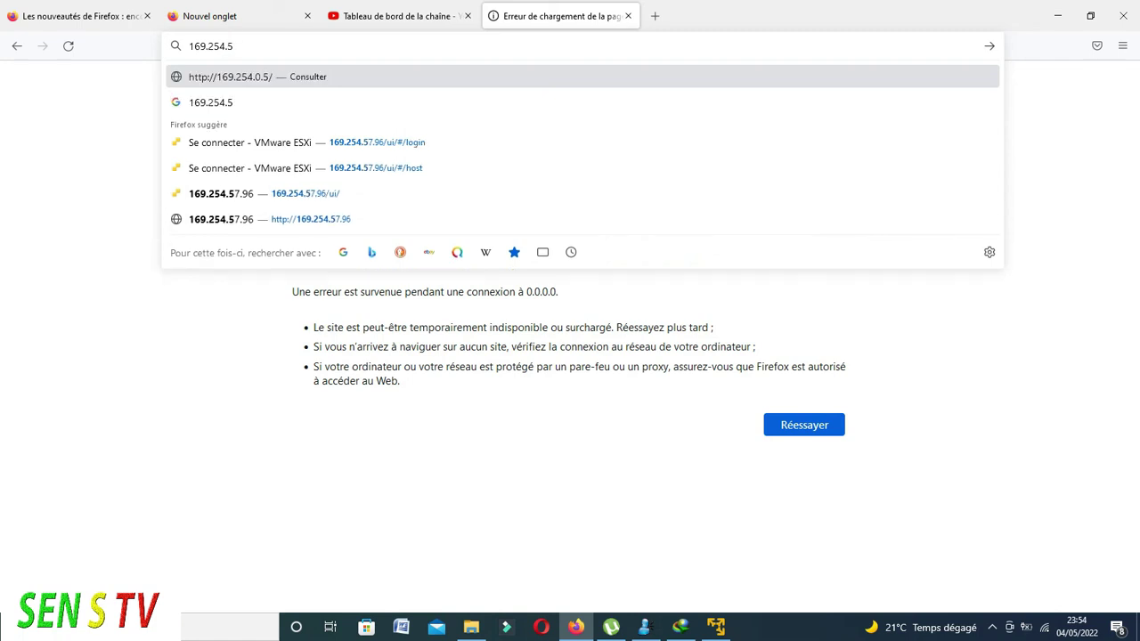
type("7.")
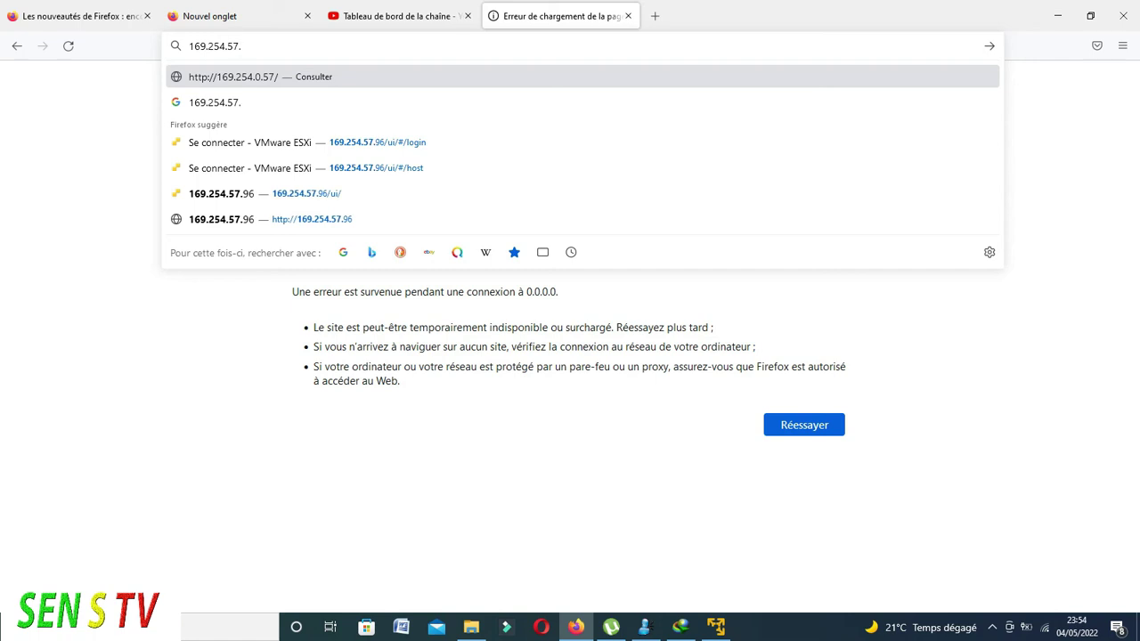
type("9")
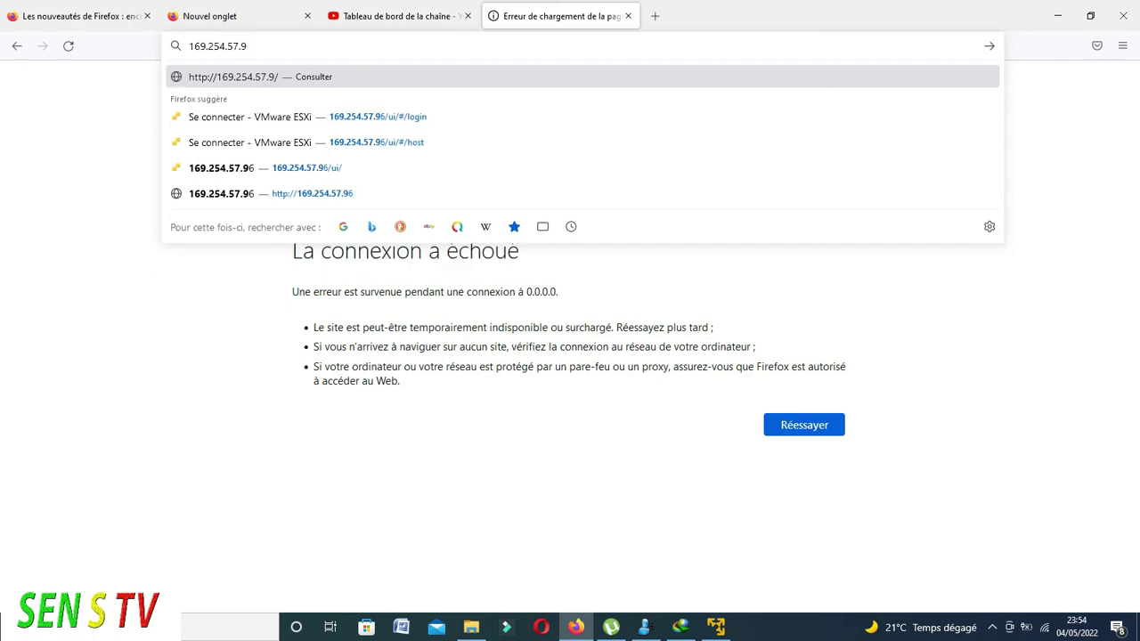
type("6")
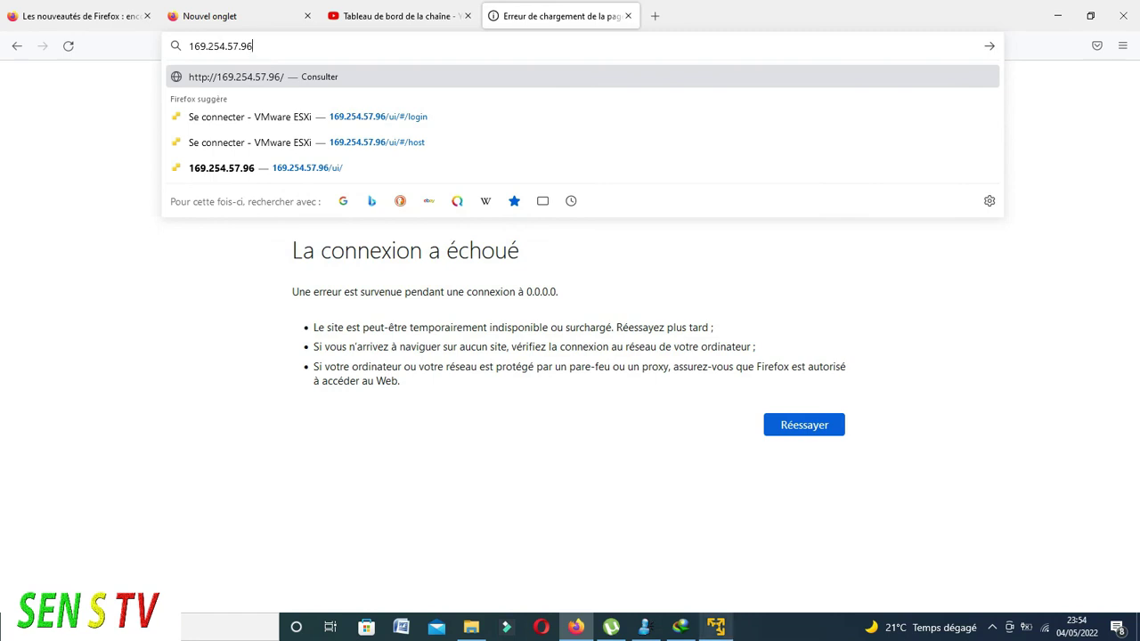
mouse_move(715, 626)
key("Return")
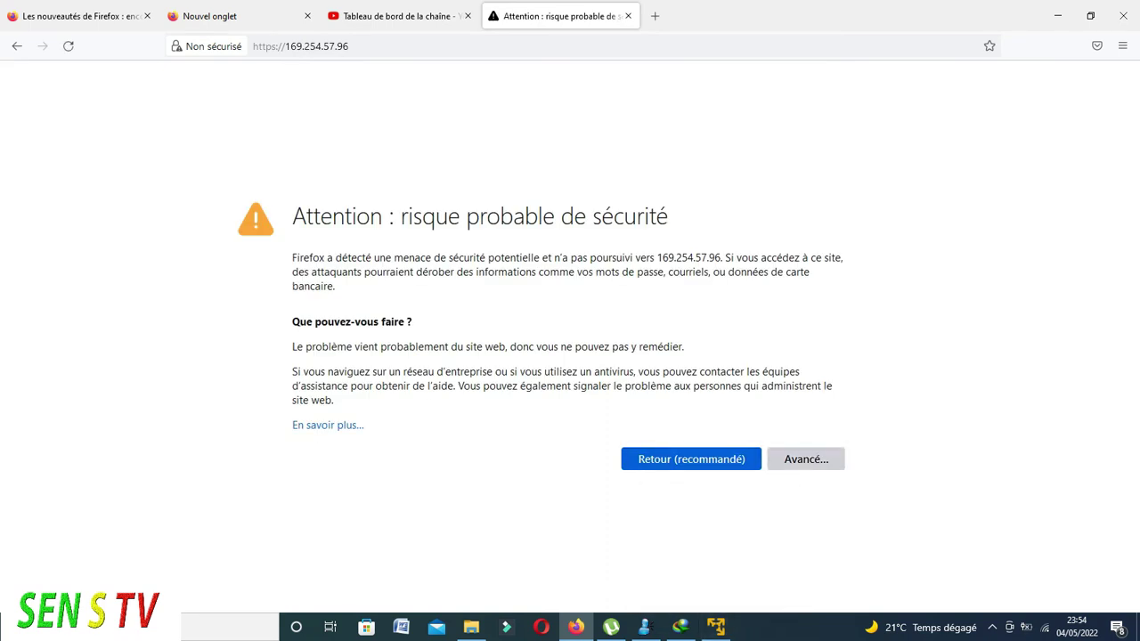
Step: Show the advanced details of the certificate warning, accept the risk and continue to the ESXi host's site
left_click(806, 458)
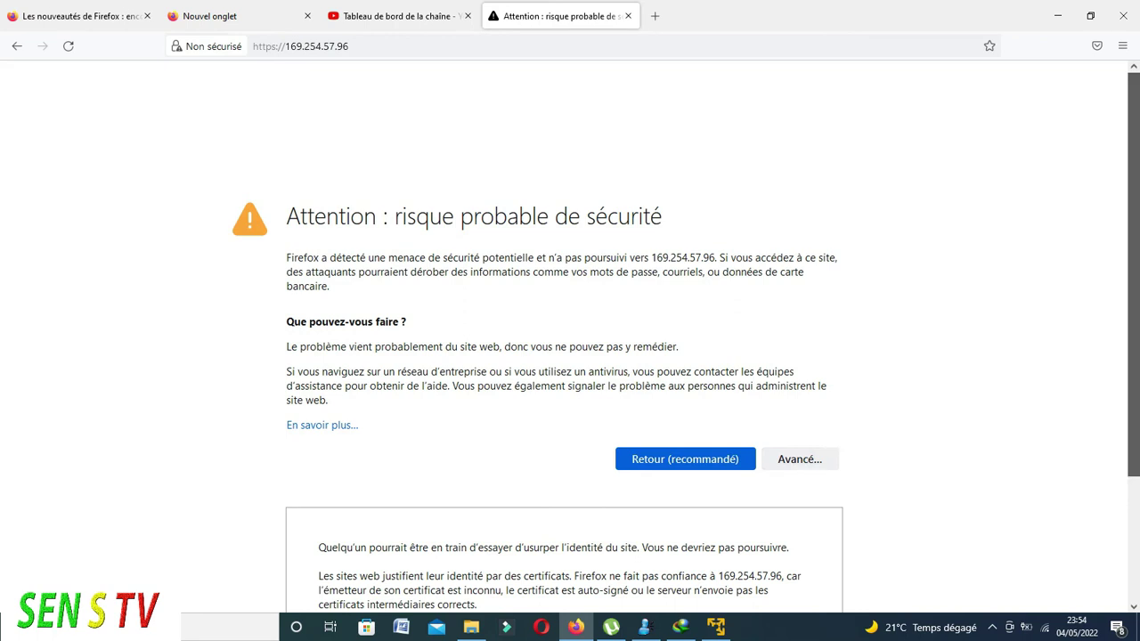
scroll(570, 337, "down", 3)
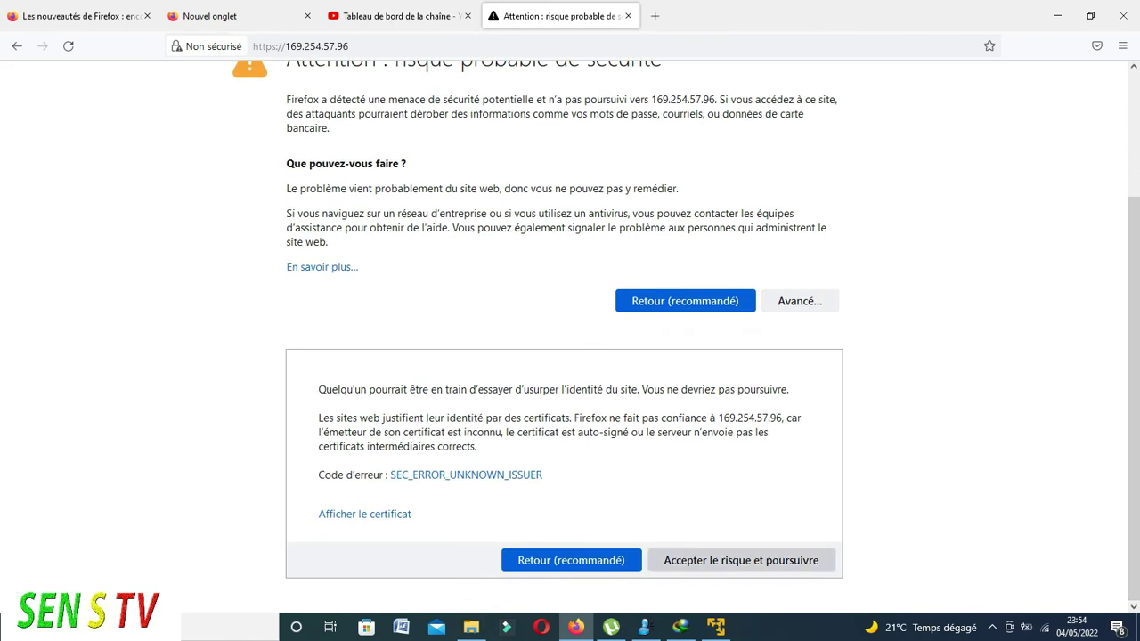
left_click(741, 560)
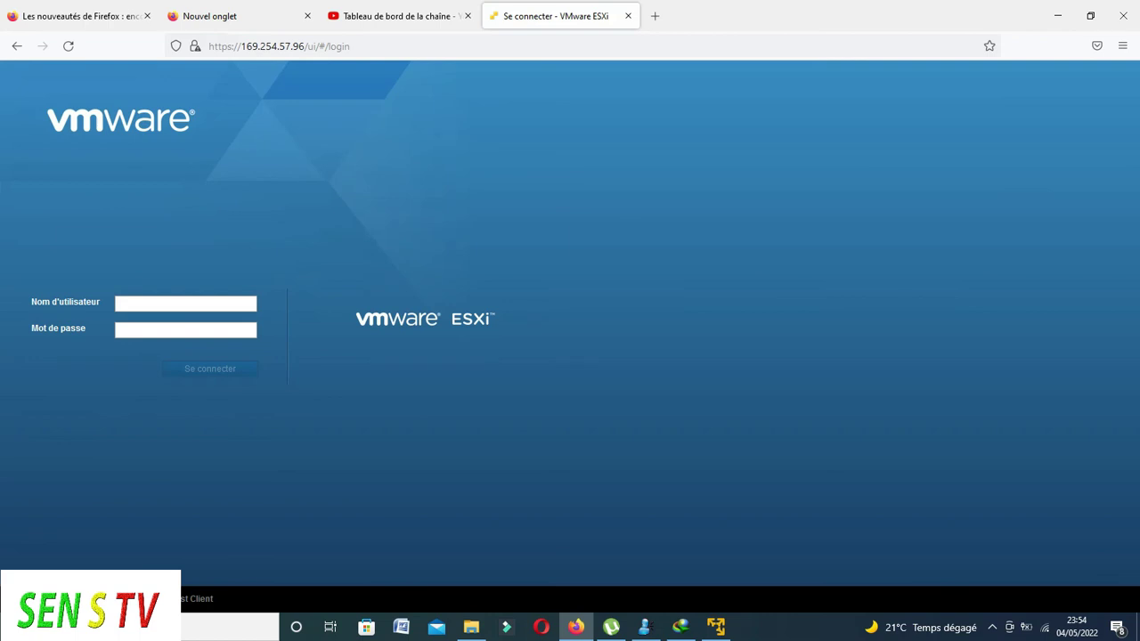
Step: Log in to the ESXi Host Client as root with the account password
left_click(186, 303)
type("root")
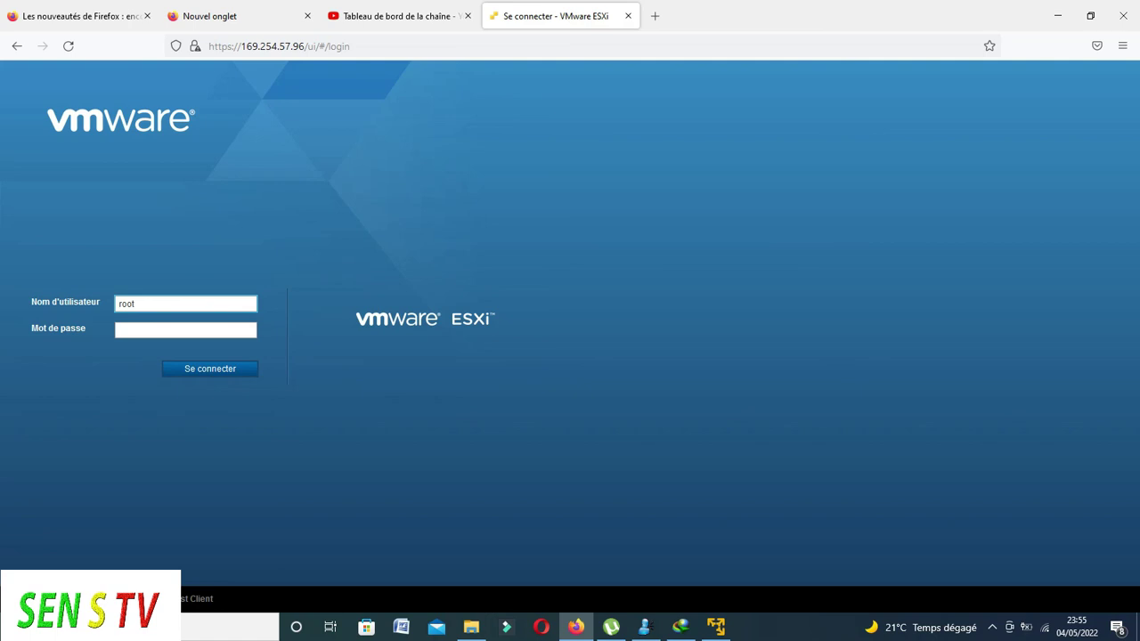
left_click(185, 329)
type("•")
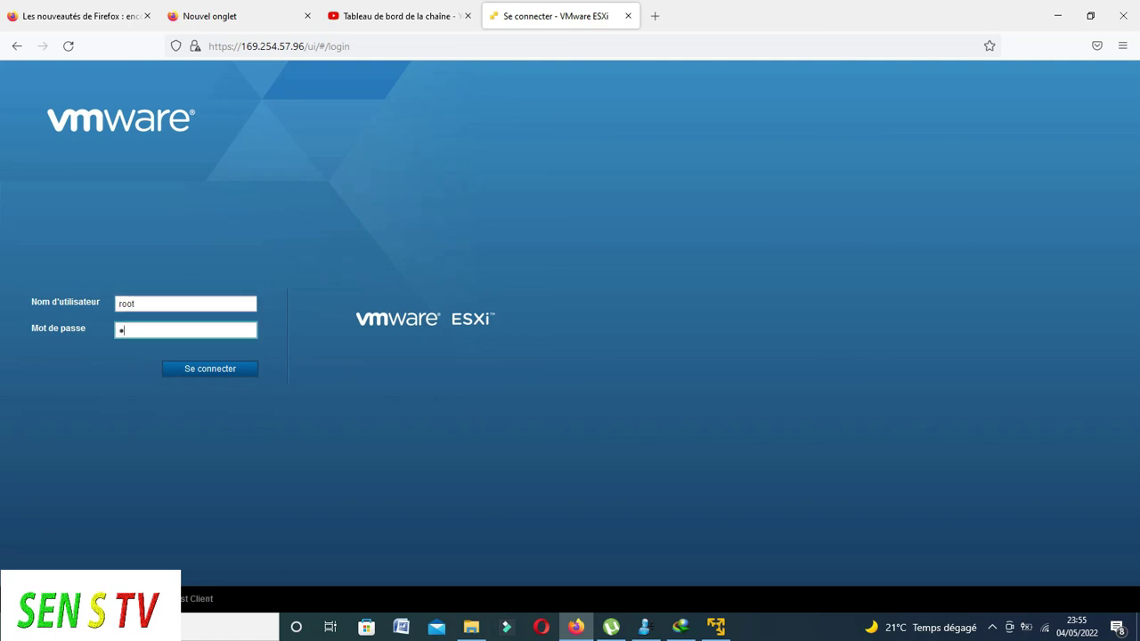
type("••••••")
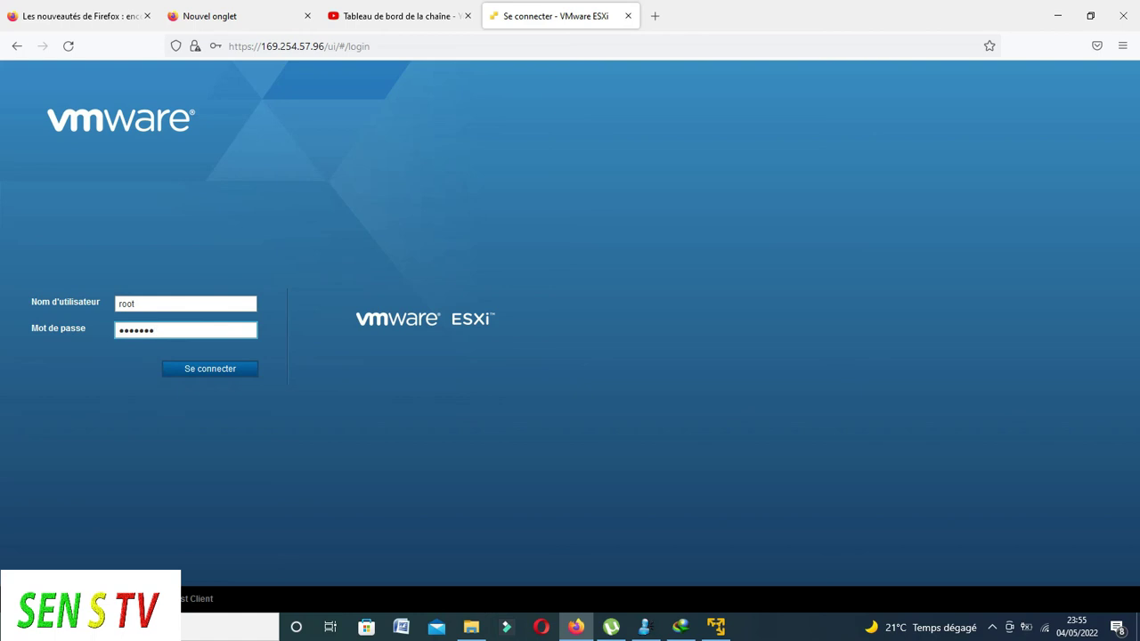
type("••••")
key("Return")
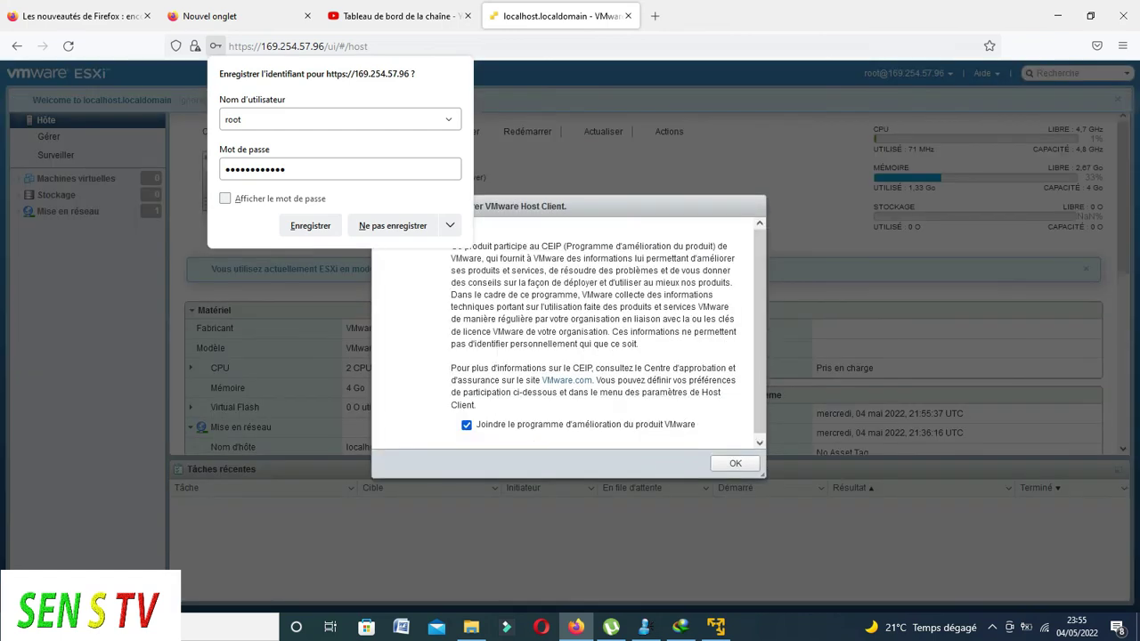
Step: Decline saving the login in the browser and confirm joining VMware's customer experience improvement program
left_click(393, 226)
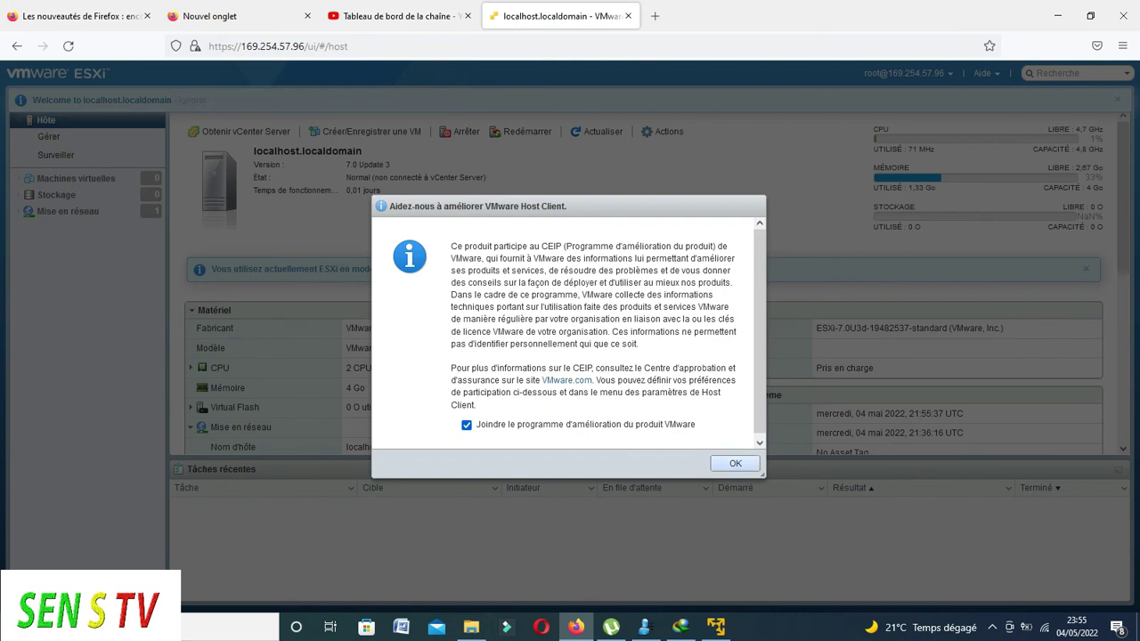
left_click(734, 463)
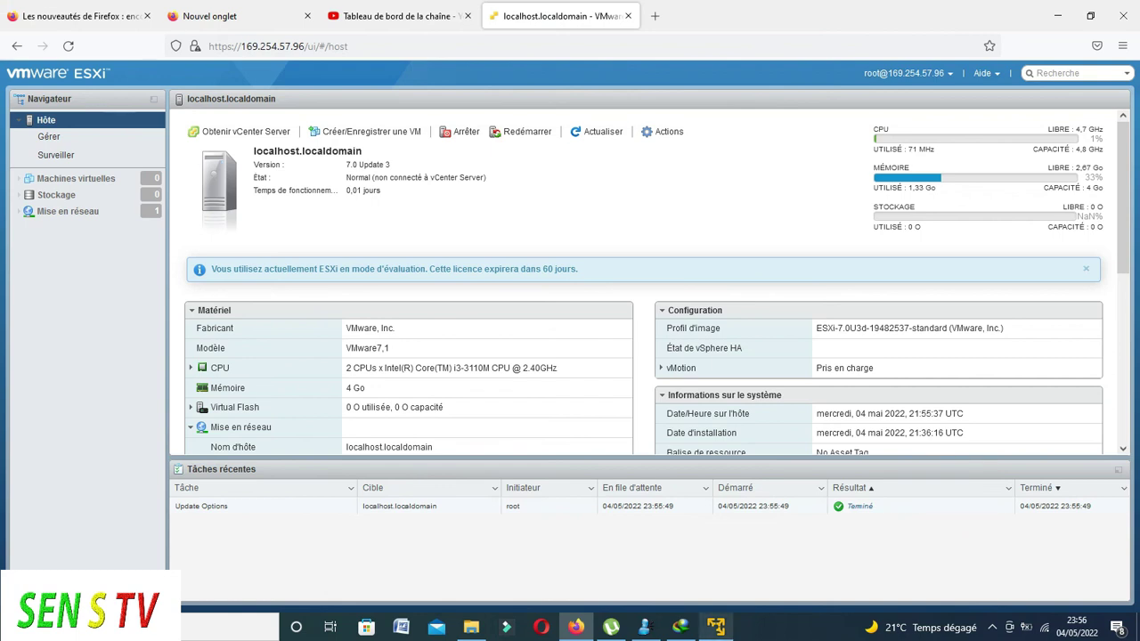
left_click(716, 627)
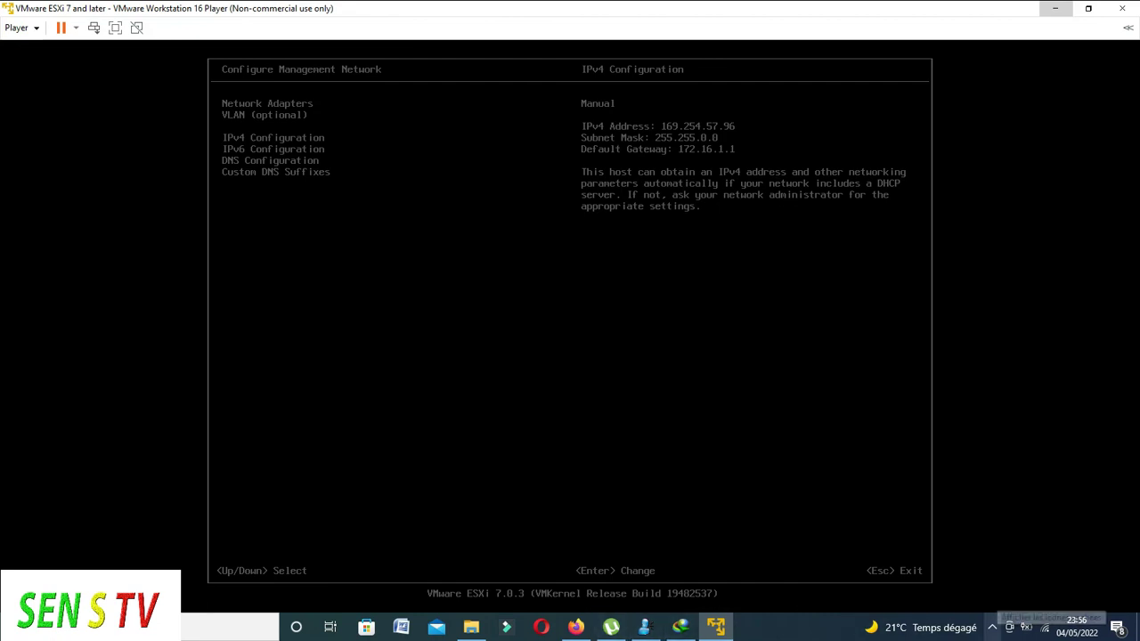
left_click(992, 627)
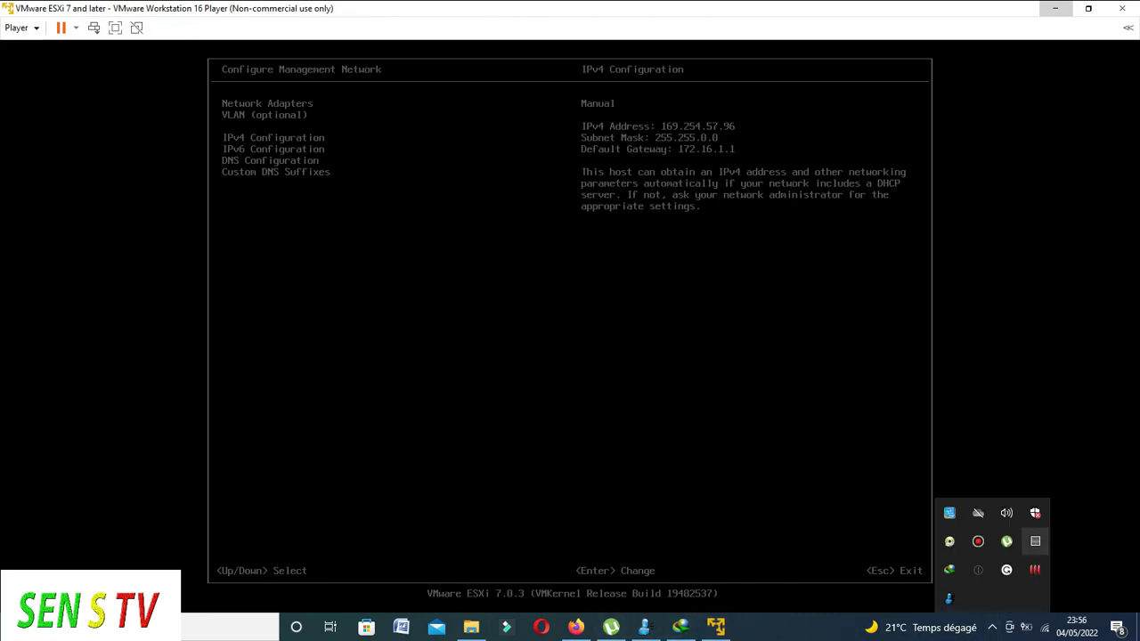
left_click(978, 541)
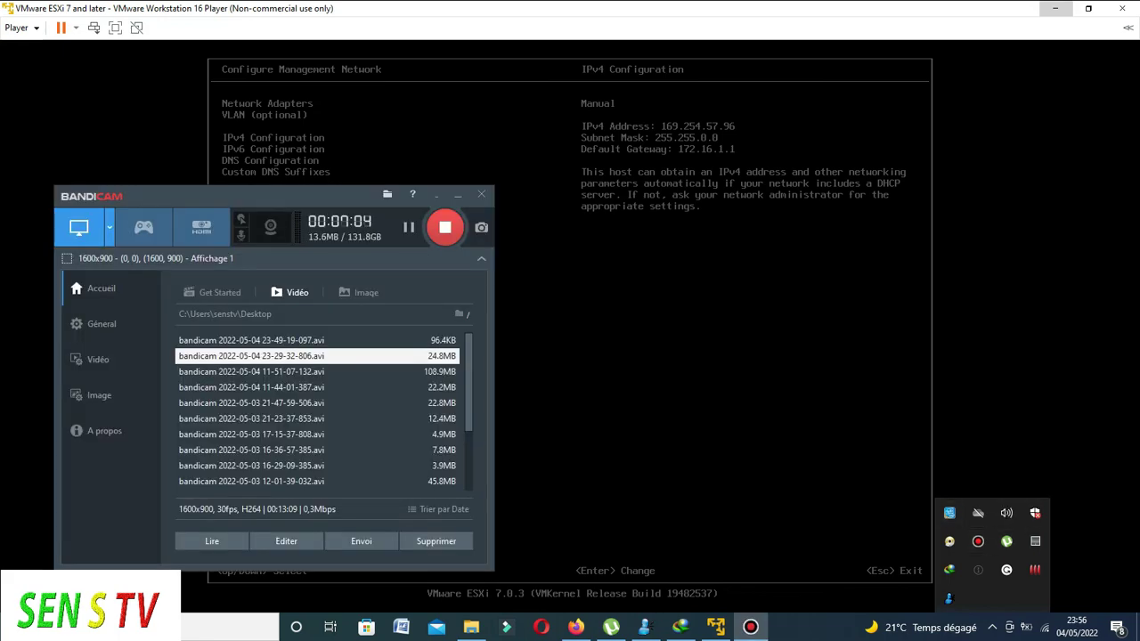